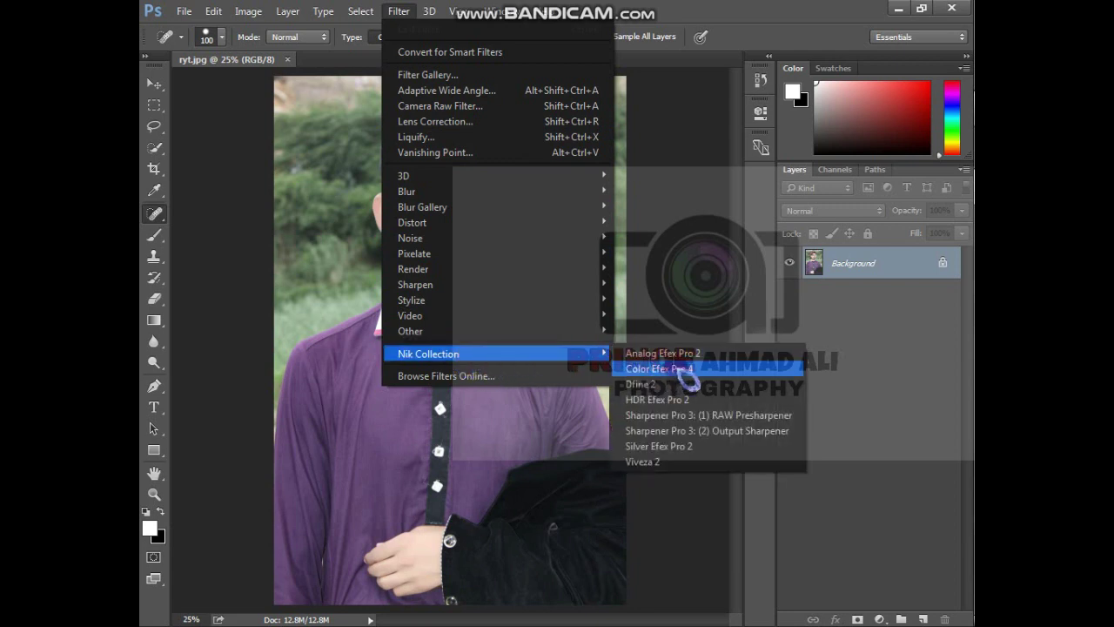
# Open the photo in Color Efex Pro 4 and choose the Dark Contrasts filter.
pyautogui.click(659, 370)
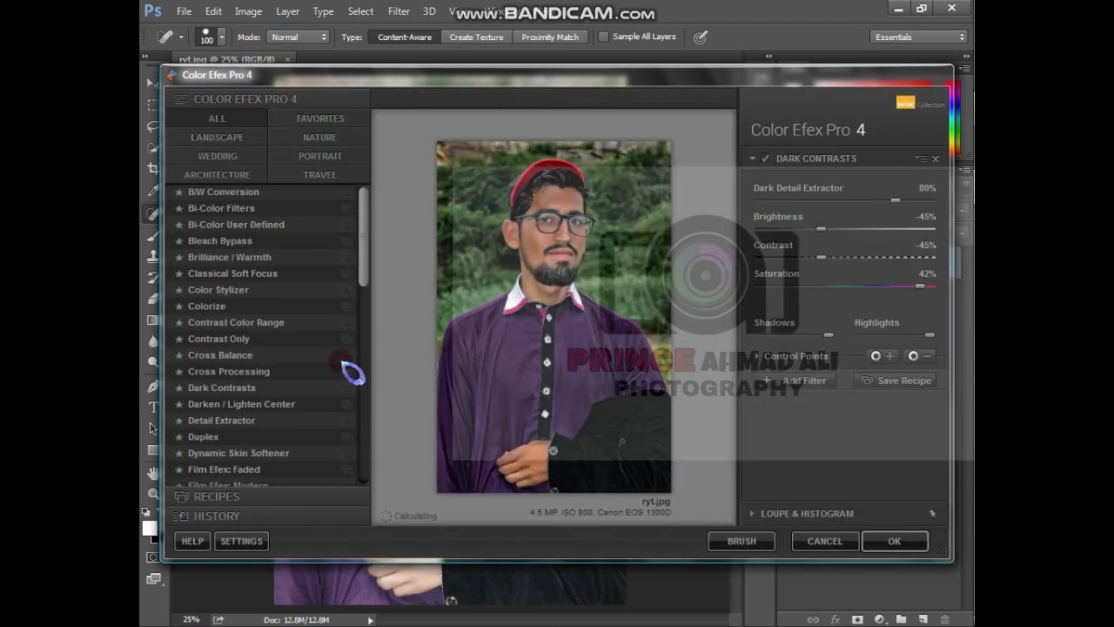
pyautogui.click(236, 389)
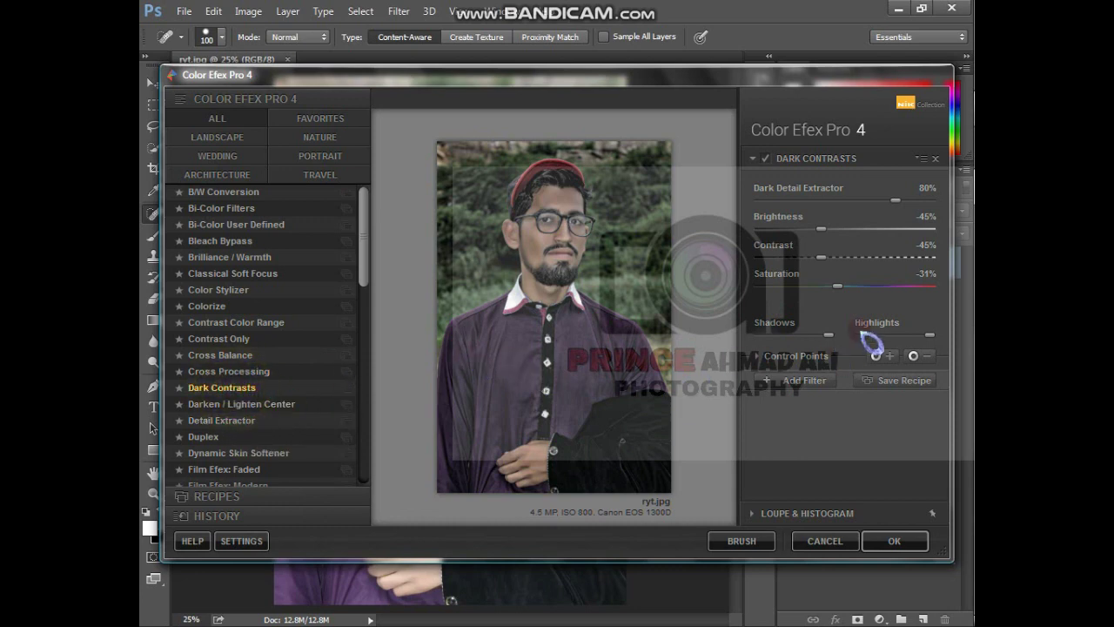
# Try Dark Contrasts with Saturation at 31%, Contrast at -21% and Brightness at -37%.
pyautogui.moveTo(900, 286)
pyautogui.mouseDown()
pyautogui.moveTo(928, 287)
pyautogui.moveTo(910, 288)
pyautogui.mouseUp()
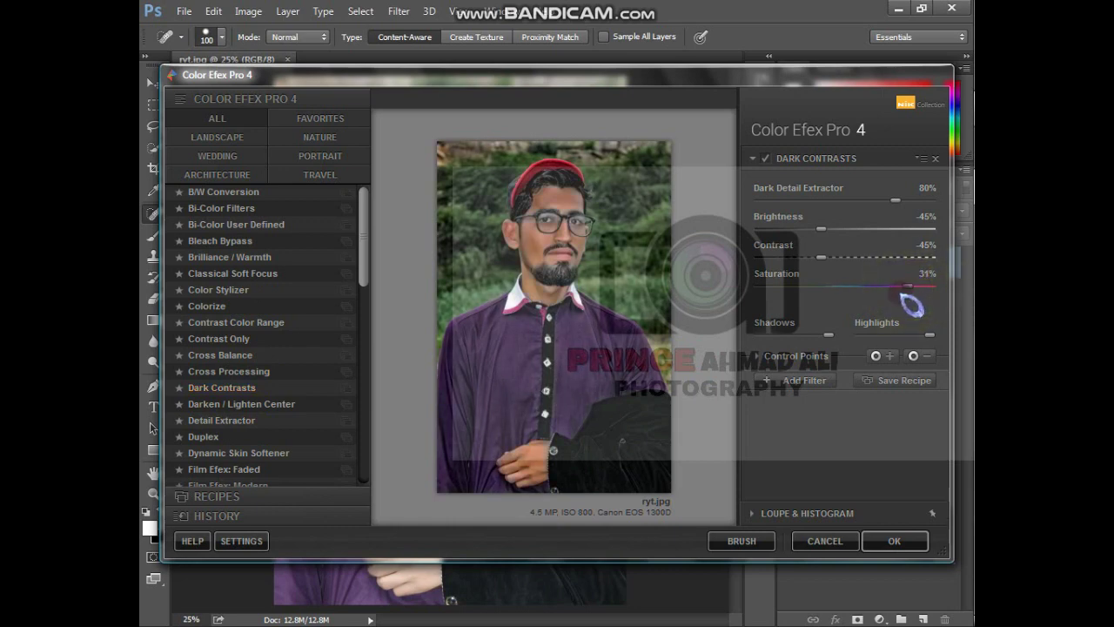
pyautogui.click(853, 258)
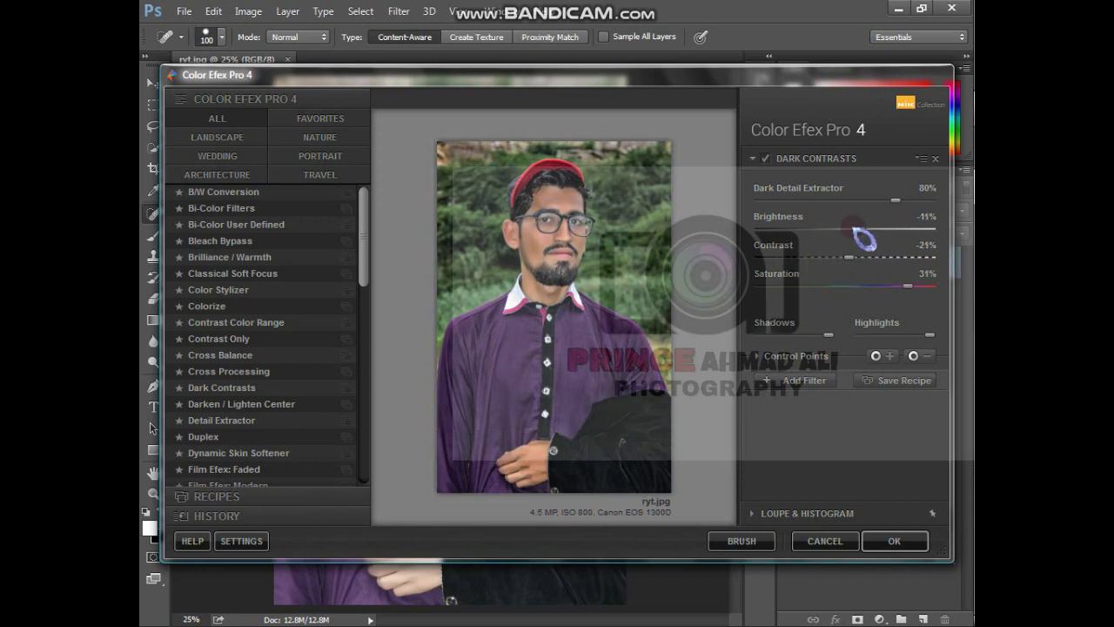
pyautogui.moveTo(833, 227); pyautogui.dragTo(823, 231)
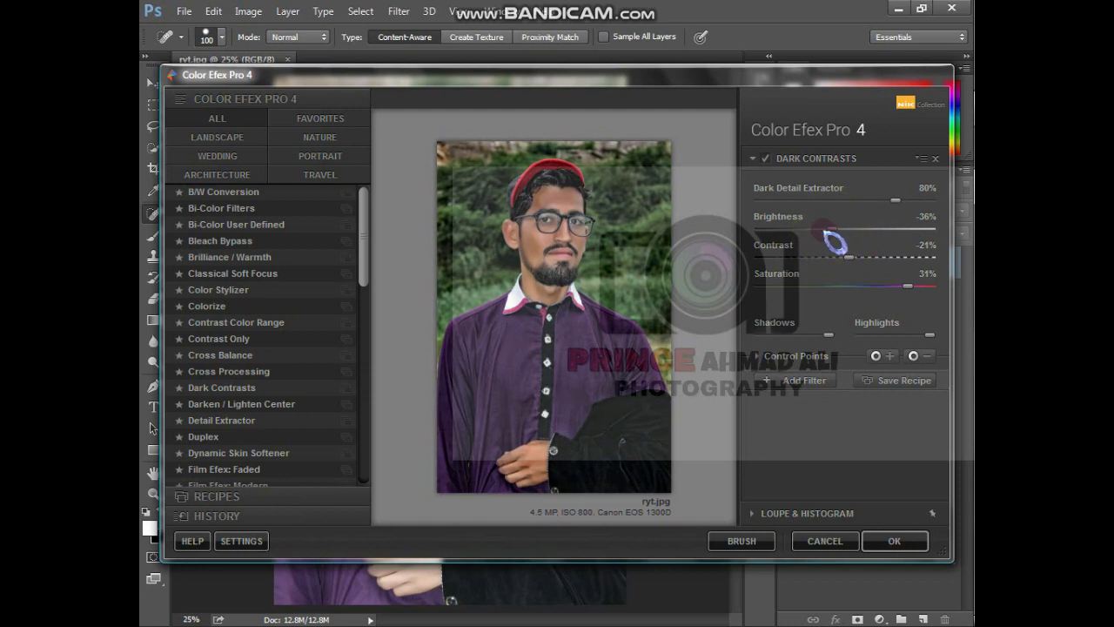
pyautogui.click(840, 232)
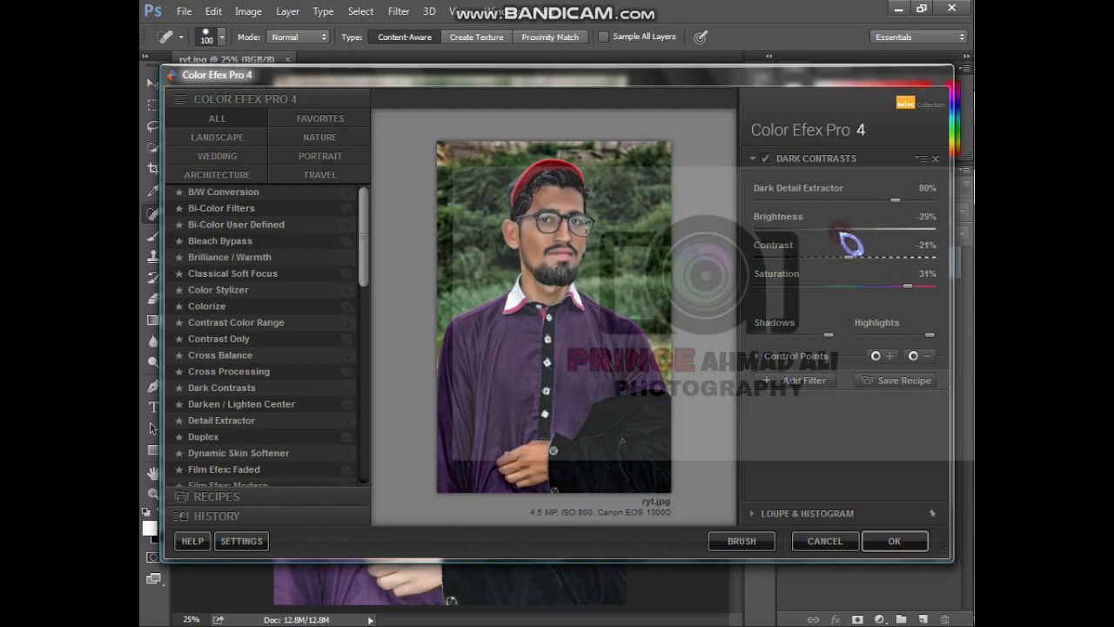
pyautogui.click(836, 232)
pyautogui.click(826, 230)
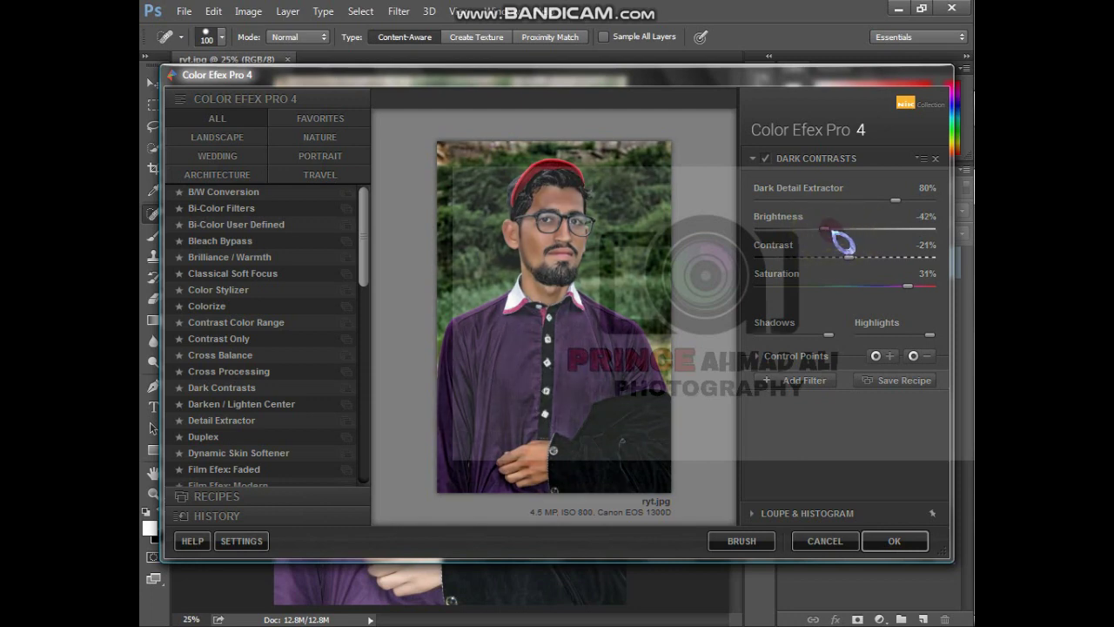
pyautogui.click(834, 228)
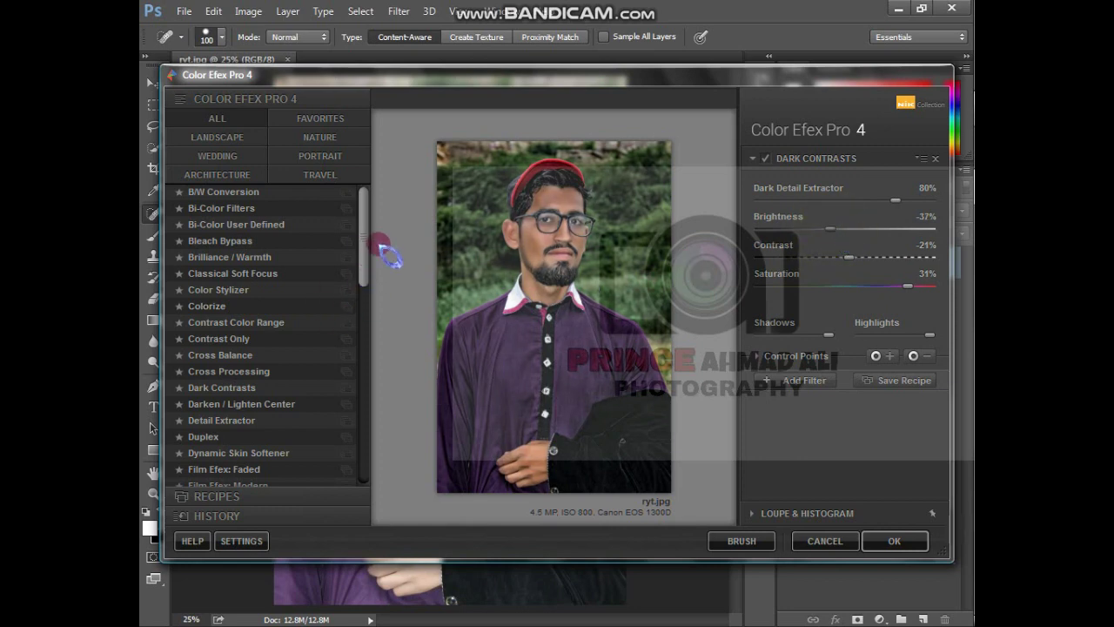
# Reload the Dark Contrasts defaults, set Saturation to 28% and Contrast to about -26%, and apply the filter to the photo.
pyautogui.scroll(-2, 370, 241)
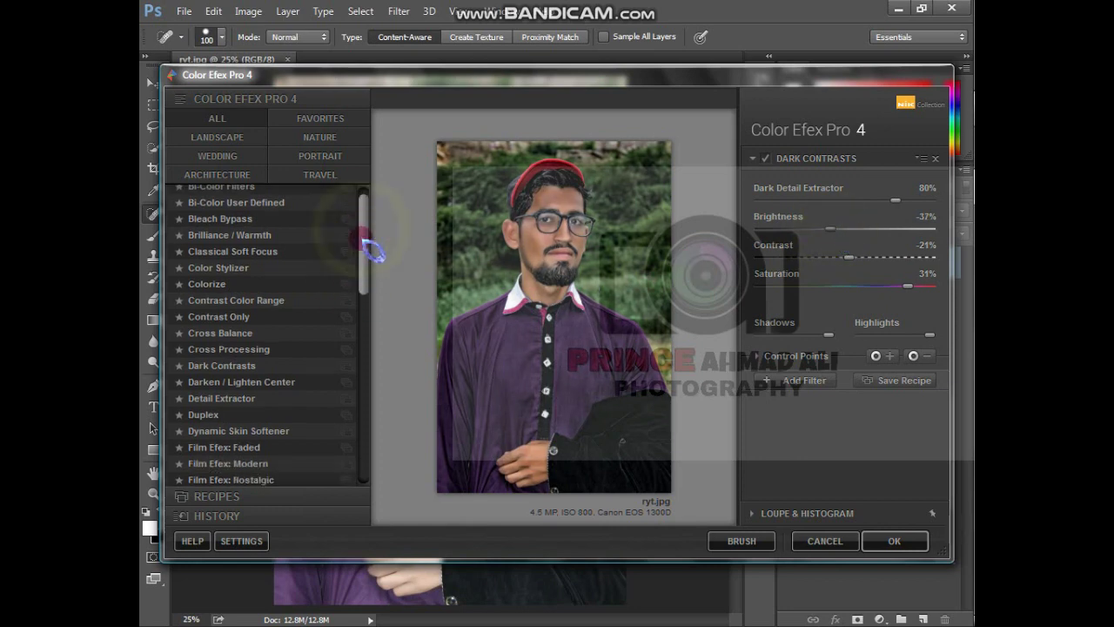
pyautogui.click(225, 357)
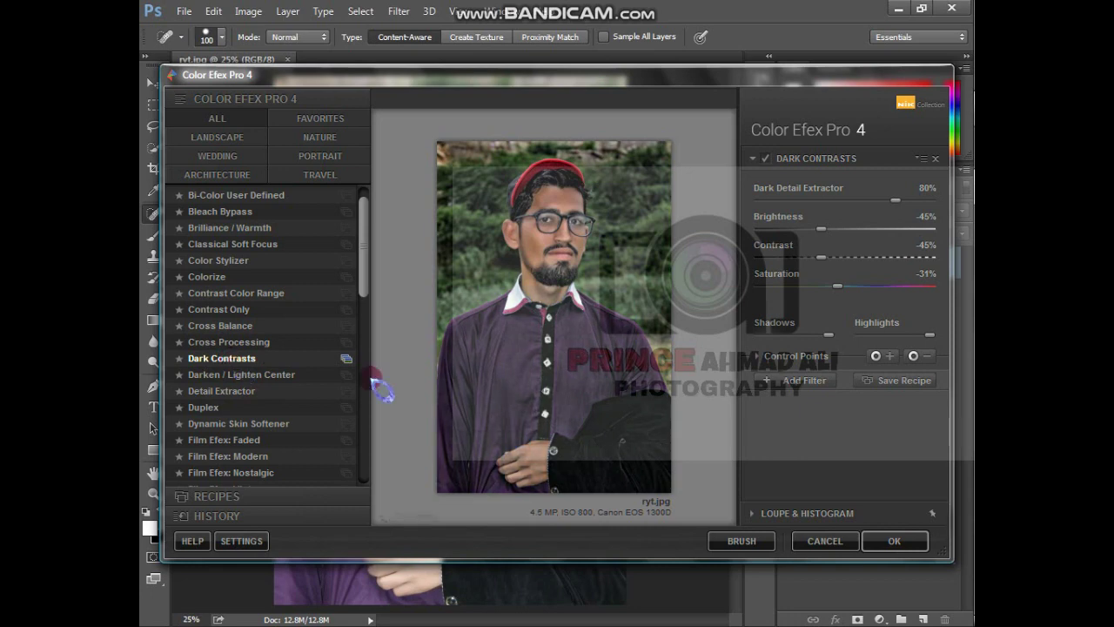
pyautogui.click(892, 287)
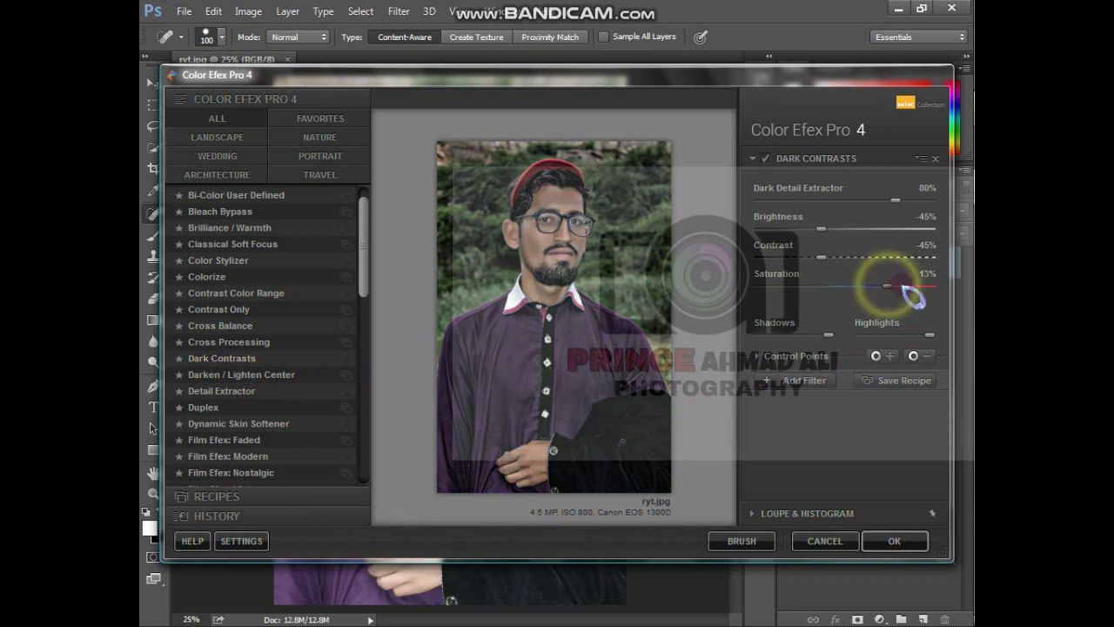
pyautogui.click(865, 256)
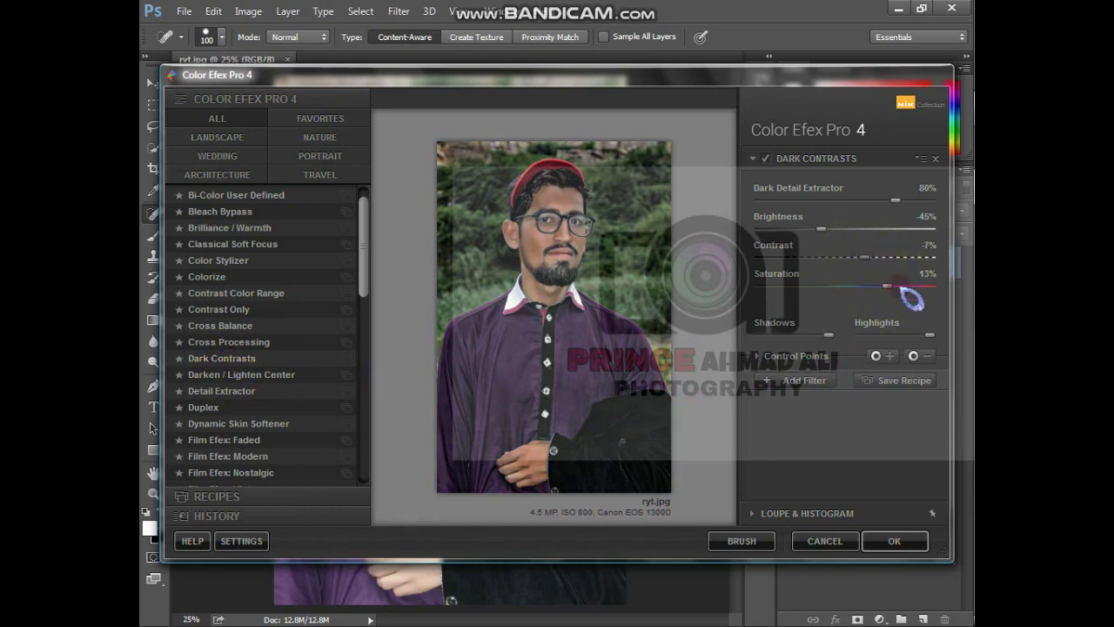
pyautogui.click(905, 286)
pyautogui.moveTo(863, 259); pyautogui.dragTo(850, 263)
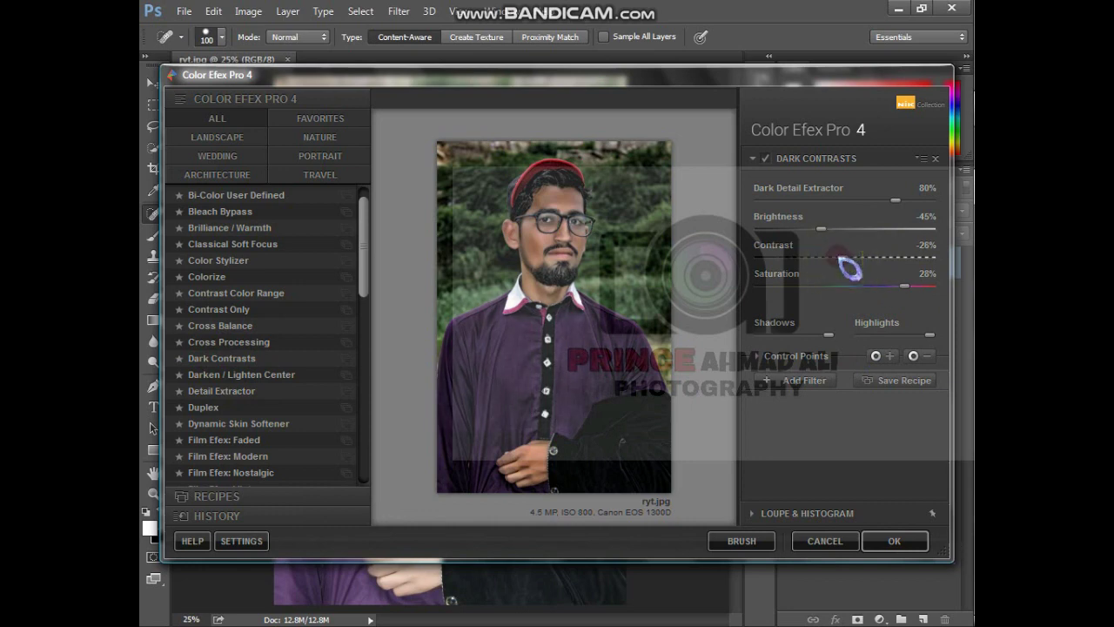
pyautogui.click(895, 543)
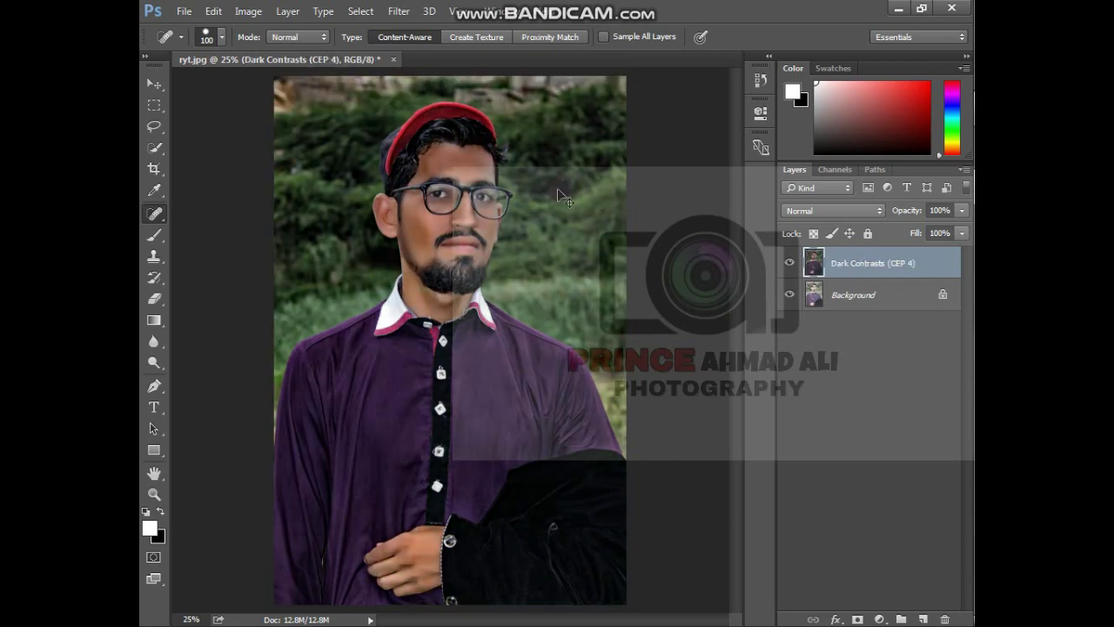
# Examine the filtered portrait up close around the face and as a whole.
pyautogui.hotkey('ctrl', '+')
pyautogui.hotkey('ctrl', '+')
pyautogui.hotkey('ctrl', '+')
pyautogui.moveTo(461, 170); pyautogui.dragTo(455, 473)
pyautogui.hotkey('ctrl', '+')
pyautogui.hotkey('ctrl', '-')
pyautogui.hotkey('ctrl', '-')
pyautogui.hotkey('ctrl', '-')
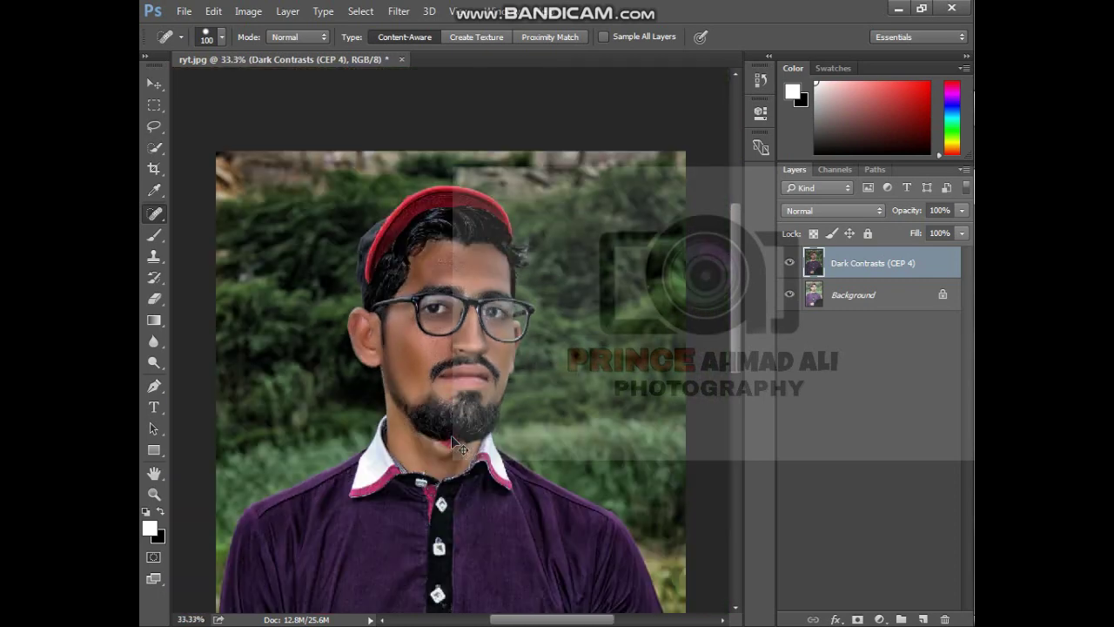
pyautogui.hotkey('ctrl', '-')
pyautogui.hotkey('ctrl', '-')
pyautogui.hotkey('ctrl', '+')
pyautogui.hotkey('ctrl', '+')
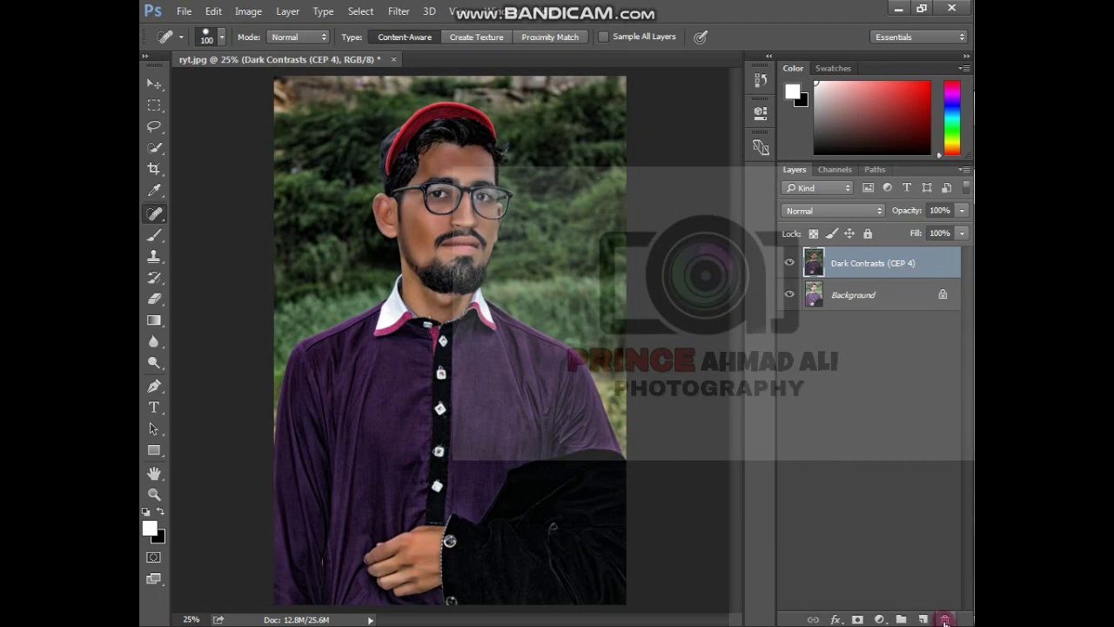
# Add a white layer mask to the Dark Contrasts layer and make the mask active for editing.
pyautogui.click(858, 620)
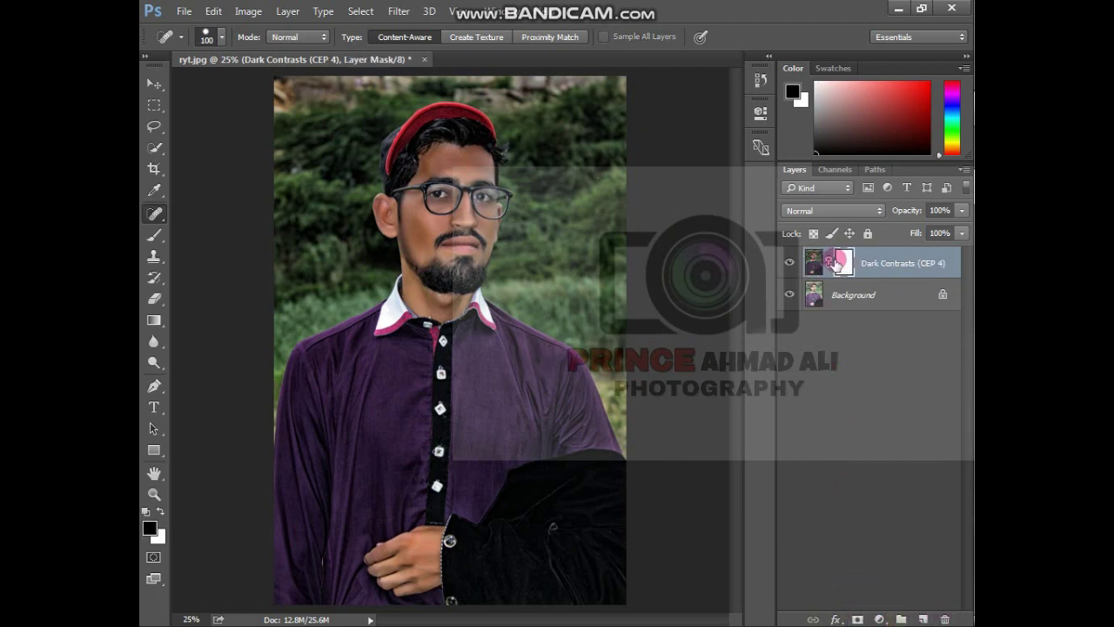
pyautogui.click(811, 265)
pyautogui.press('x')
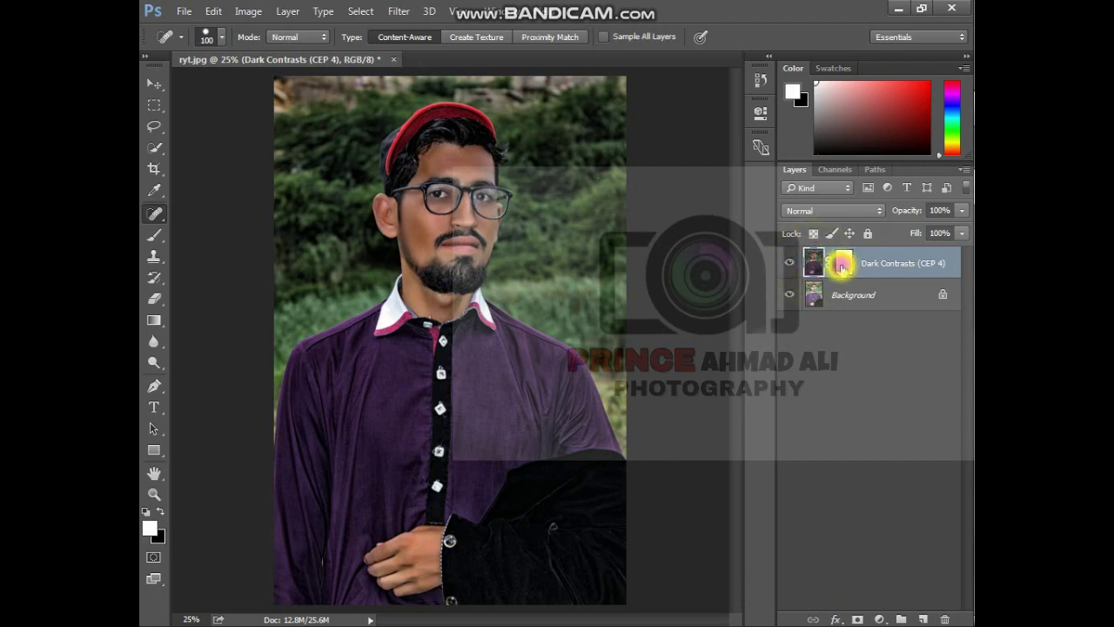
pyautogui.click(841, 266)
pyautogui.click(819, 263)
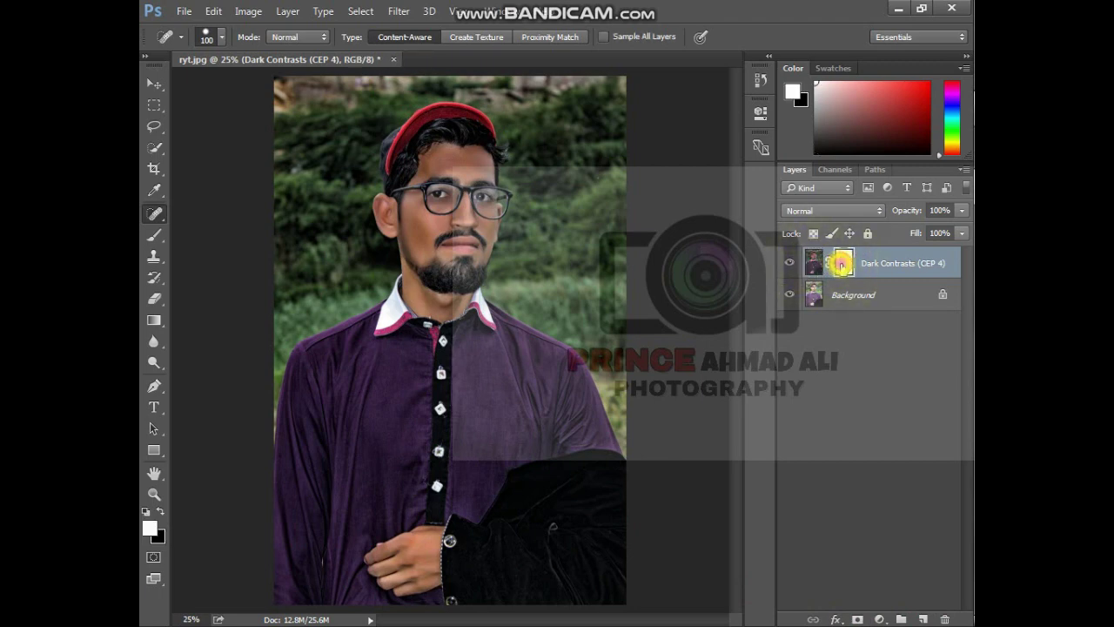
pyautogui.click(841, 265)
pyautogui.press('x')
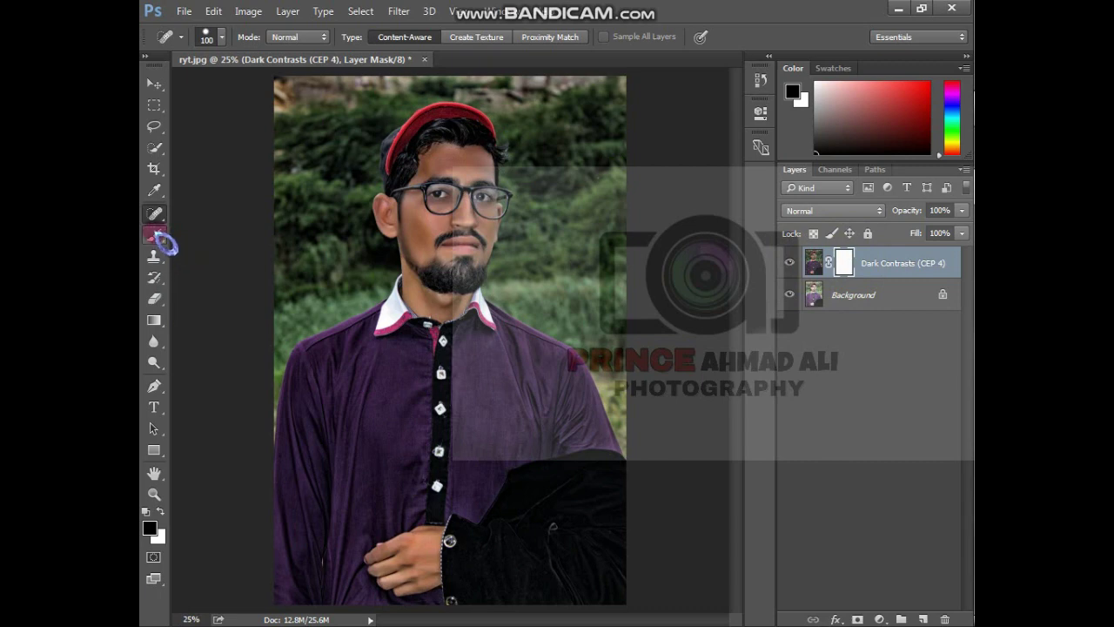
# Paint black over the forehead on the Dark Contrasts layer mask, using the Brush tool at size 70 and 100% opacity.
pyautogui.moveTo(159, 241); pyautogui.dragTo(246, 242)
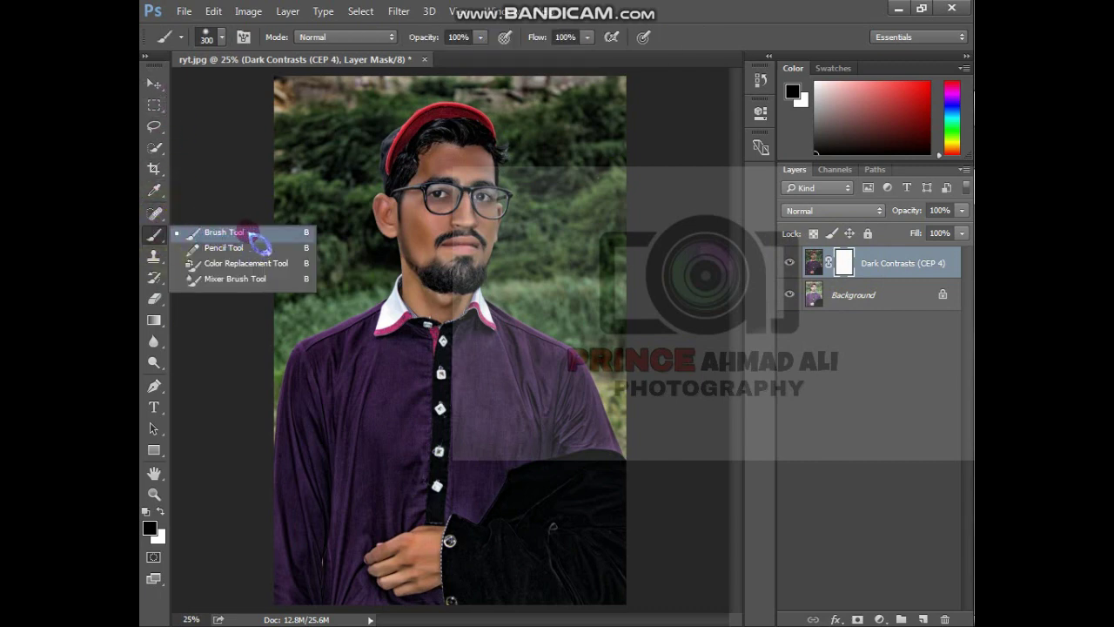
pyautogui.moveTo(250, 242); pyautogui.dragTo(249, 241)
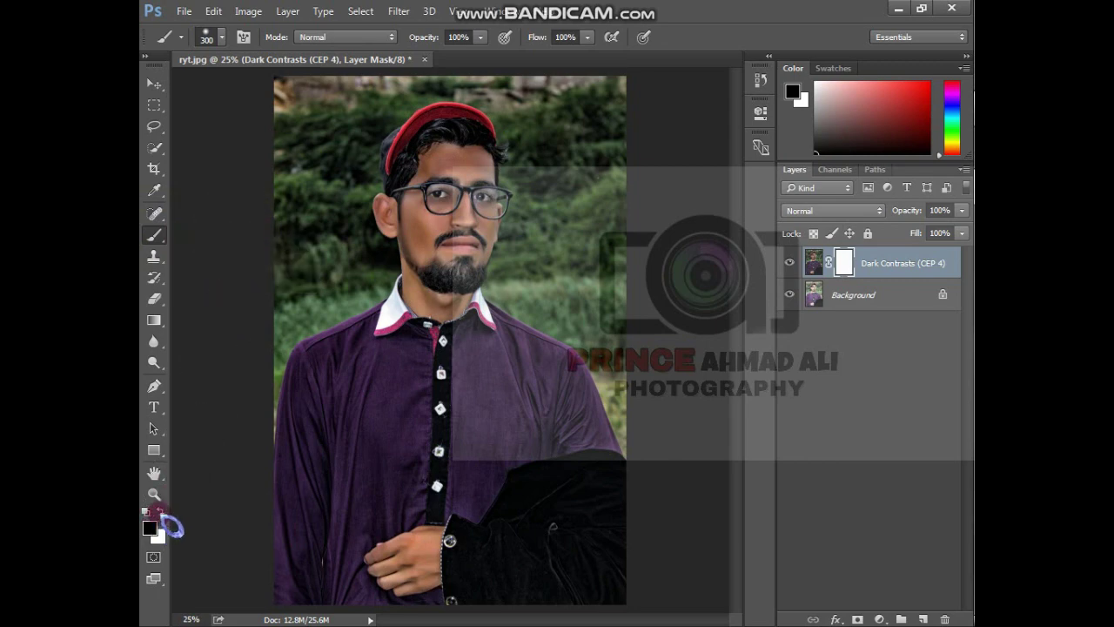
pyautogui.click(160, 513)
pyautogui.click(160, 513)
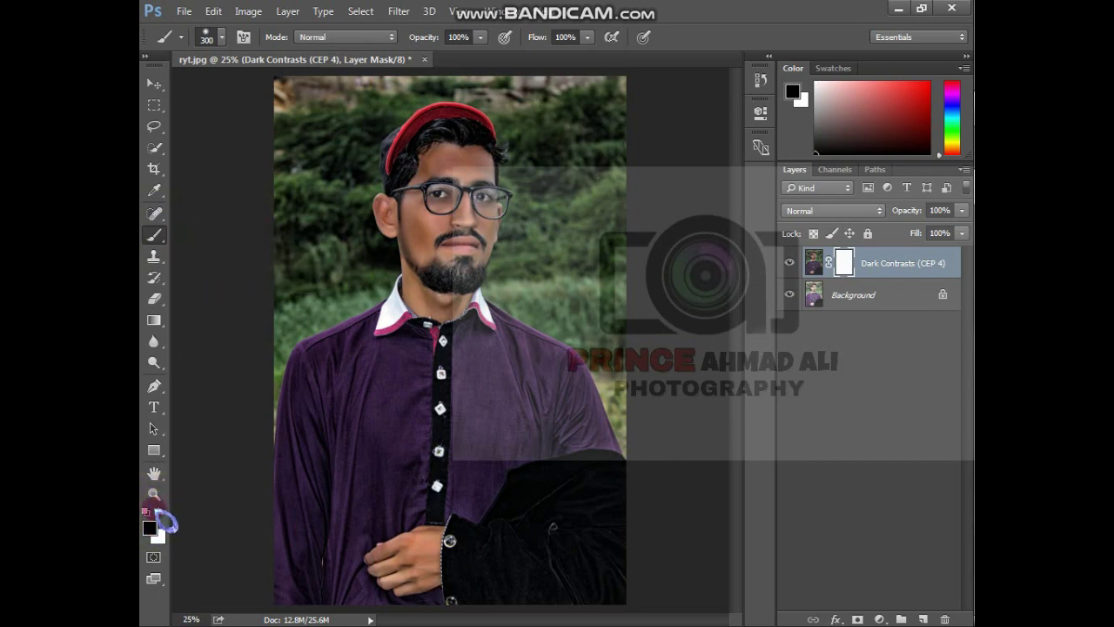
pyautogui.hotkey('ctrl', '+')
pyautogui.hotkey('ctrl', '+')
pyautogui.hotkey('ctrl', '+')
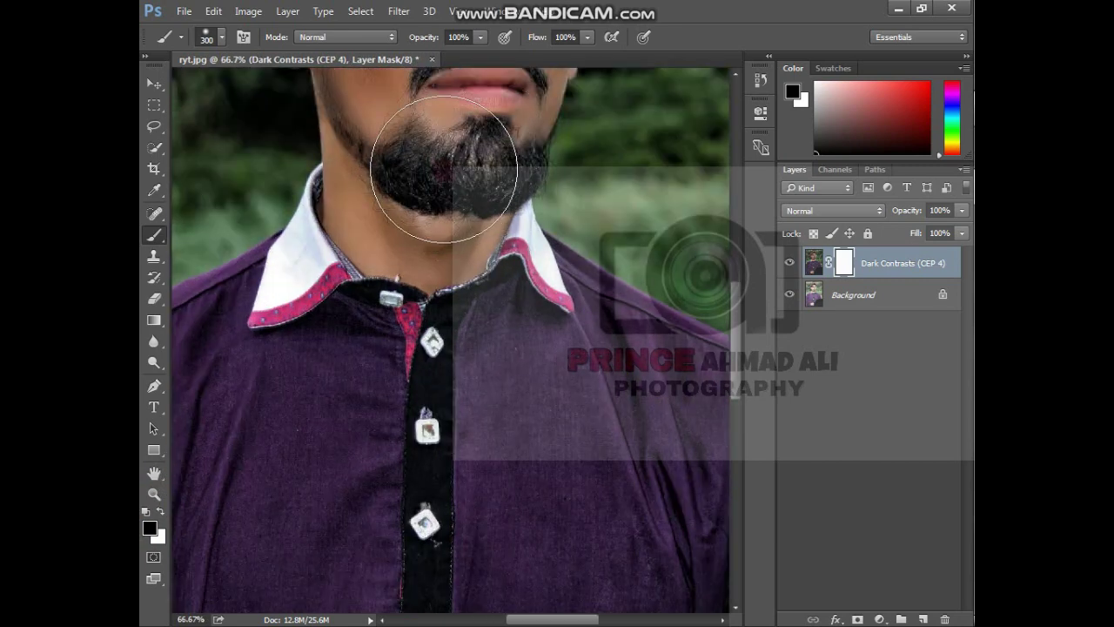
pyautogui.moveTo(444, 168); pyautogui.dragTo(433, 441)
pyautogui.press('[')
pyautogui.press('[')
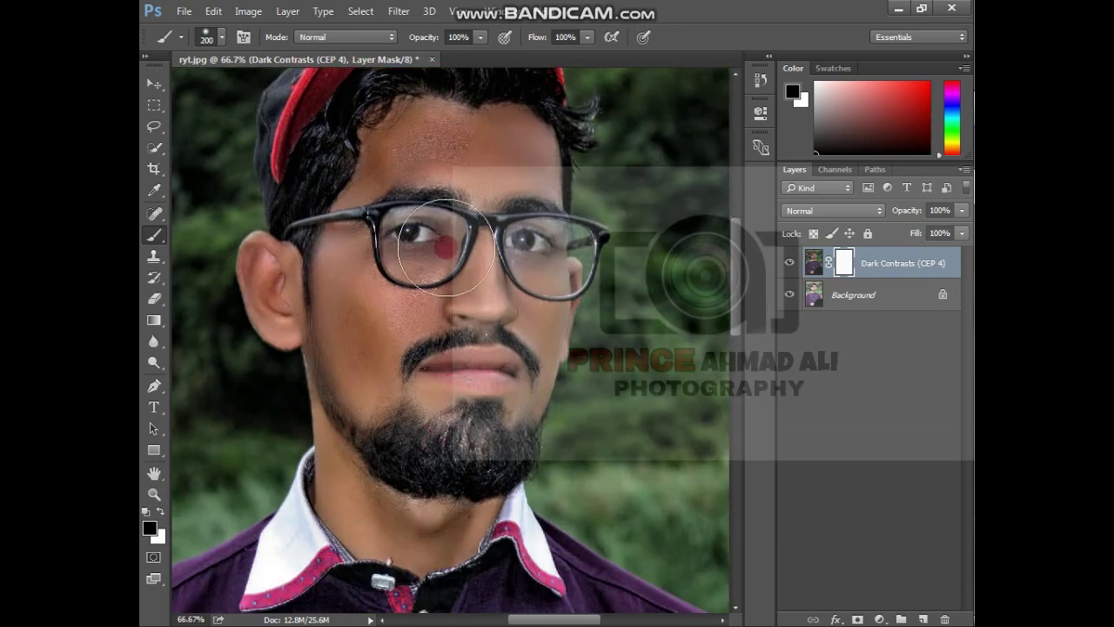
pyautogui.press('[')
pyautogui.press('[')
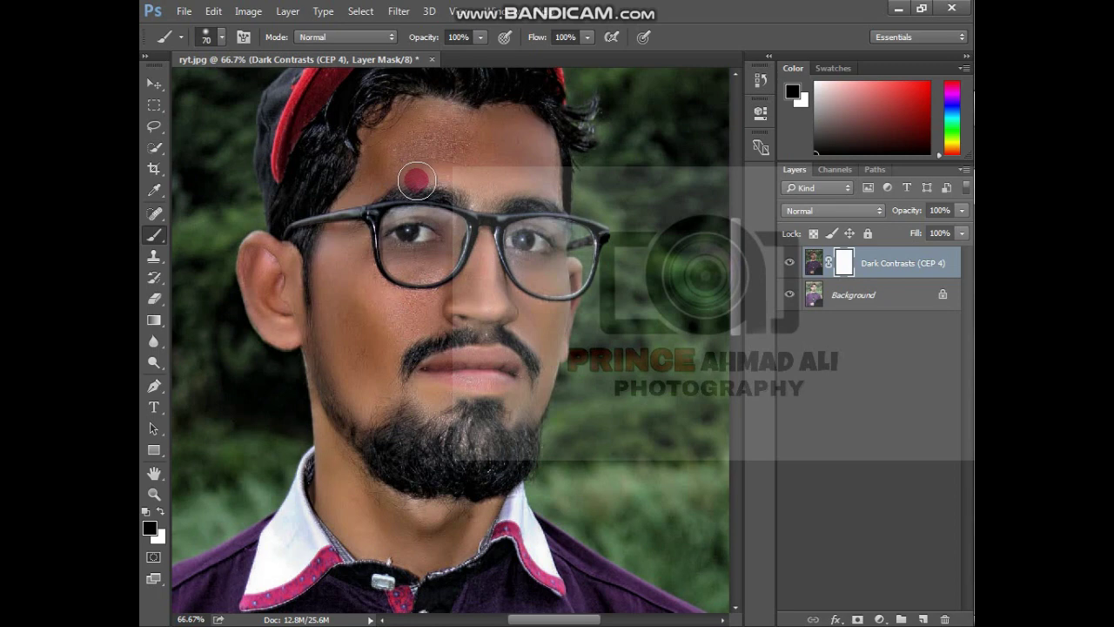
pyautogui.hotkey('ctrl', '+')
pyautogui.moveTo(417, 154); pyautogui.dragTo(434, 314)
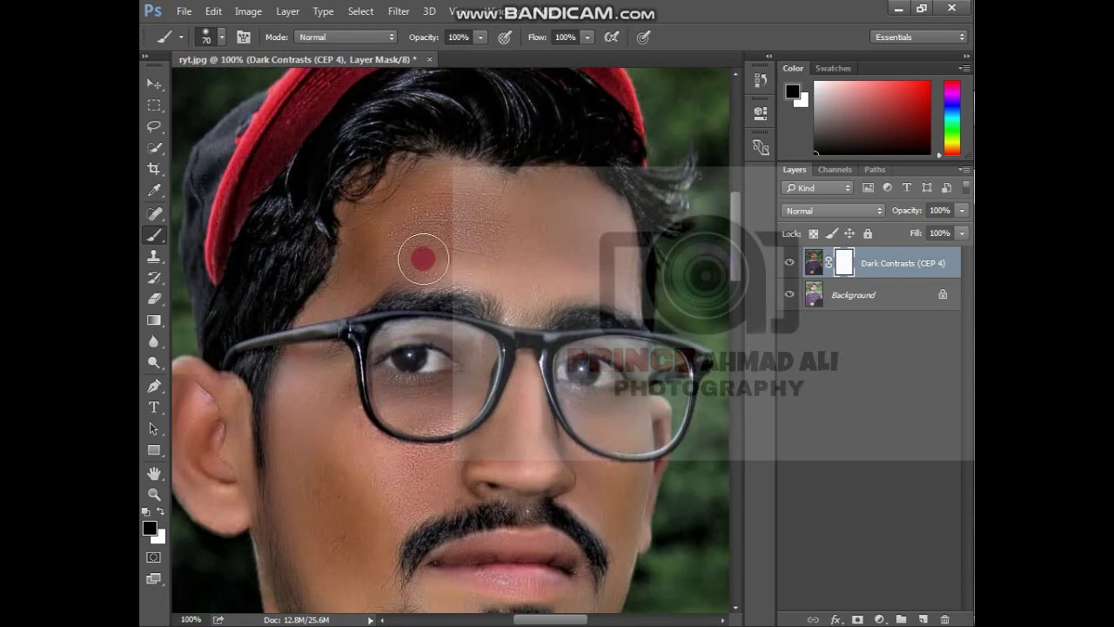
pyautogui.moveTo(423, 253)
pyautogui.mouseDown()
pyautogui.moveTo(478, 230)
pyautogui.moveTo(461, 202)
pyautogui.moveTo(519, 212)
pyautogui.moveTo(566, 200)
pyautogui.moveTo(557, 190)
pyautogui.moveTo(598, 207)
pyautogui.moveTo(599, 260)
pyautogui.moveTo(578, 228)
pyautogui.moveTo(562, 280)
pyautogui.moveTo(532, 283)
pyautogui.moveTo(472, 259)
pyautogui.moveTo(546, 272)
pyautogui.moveTo(527, 311)
pyautogui.moveTo(528, 272)
pyautogui.moveTo(500, 218)
pyautogui.moveTo(438, 181)
pyautogui.moveTo(367, 230)
pyautogui.moveTo(376, 205)
pyautogui.moveTo(336, 302)
pyautogui.moveTo(449, 258)
pyautogui.moveTo(421, 245)
pyautogui.moveTo(596, 252)
pyautogui.moveTo(500, 240)
pyautogui.moveTo(572, 257)
pyautogui.moveTo(523, 224)
pyautogui.mouseUp()
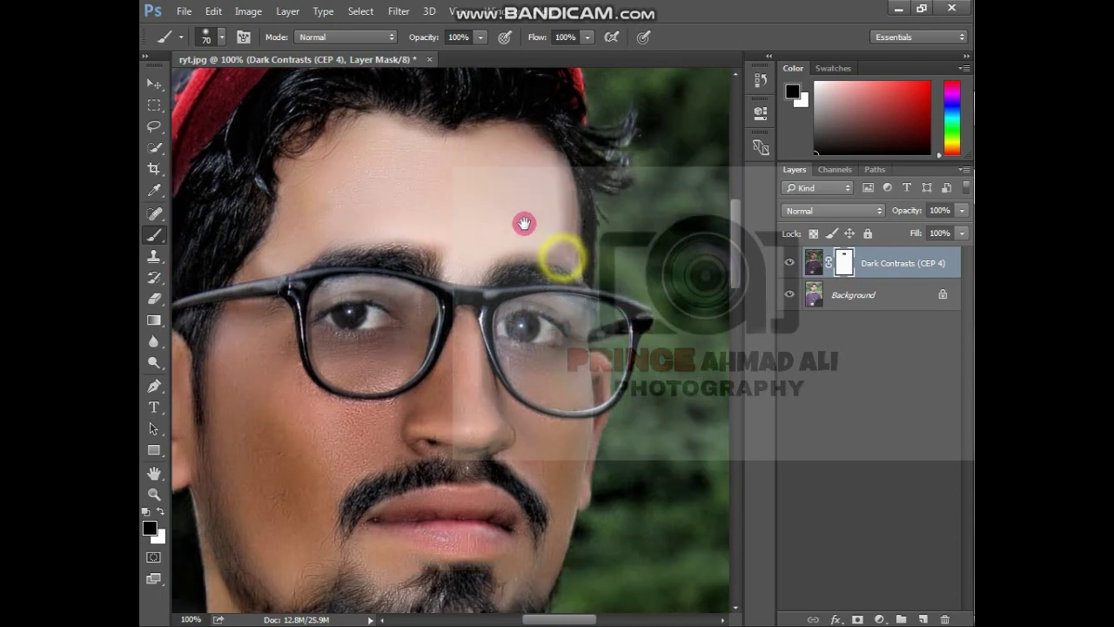
# Mask out the filter along the forehead's edges near the temple, eyebrow and hairline with a size 40 black brush.
pyautogui.press('[')
pyautogui.press('[')
pyautogui.press('[')
pyautogui.press('[')
pyautogui.press('[')
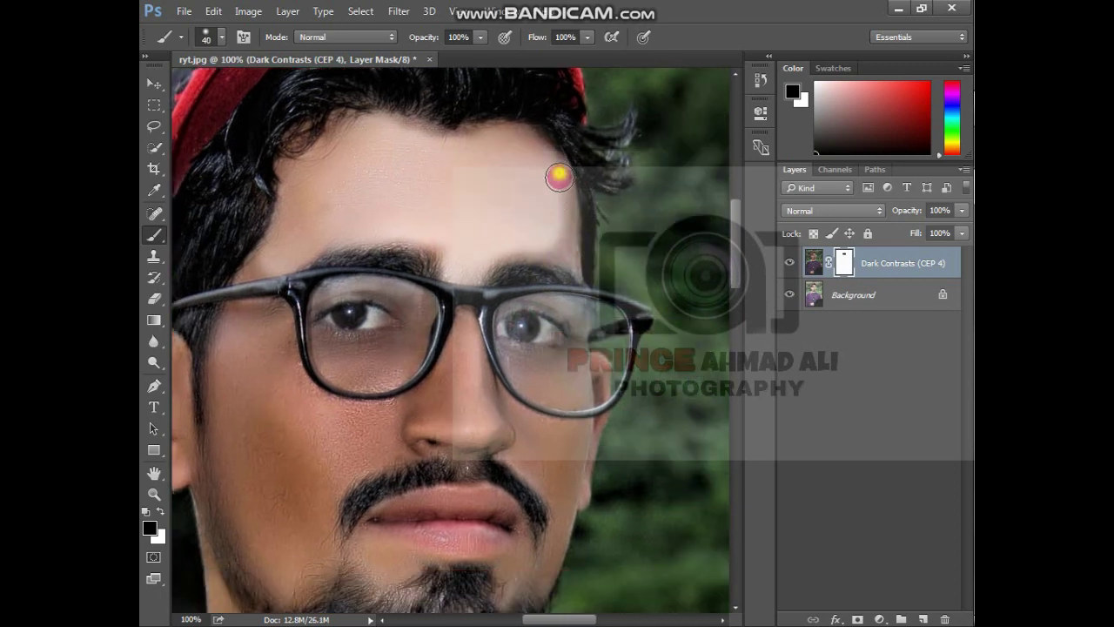
pyautogui.click(559, 177)
pyautogui.moveTo(557, 253); pyautogui.dragTo(485, 250)
pyautogui.moveTo(492, 247)
pyautogui.mouseDown()
pyautogui.moveTo(621, 118)
pyautogui.moveTo(574, 128)
pyautogui.moveTo(551, 107)
pyautogui.mouseUp()
# Paint black on the mask over the nose and the cheek next to the fully visible ear.
pyautogui.moveTo(553, 188); pyautogui.dragTo(624, 189)
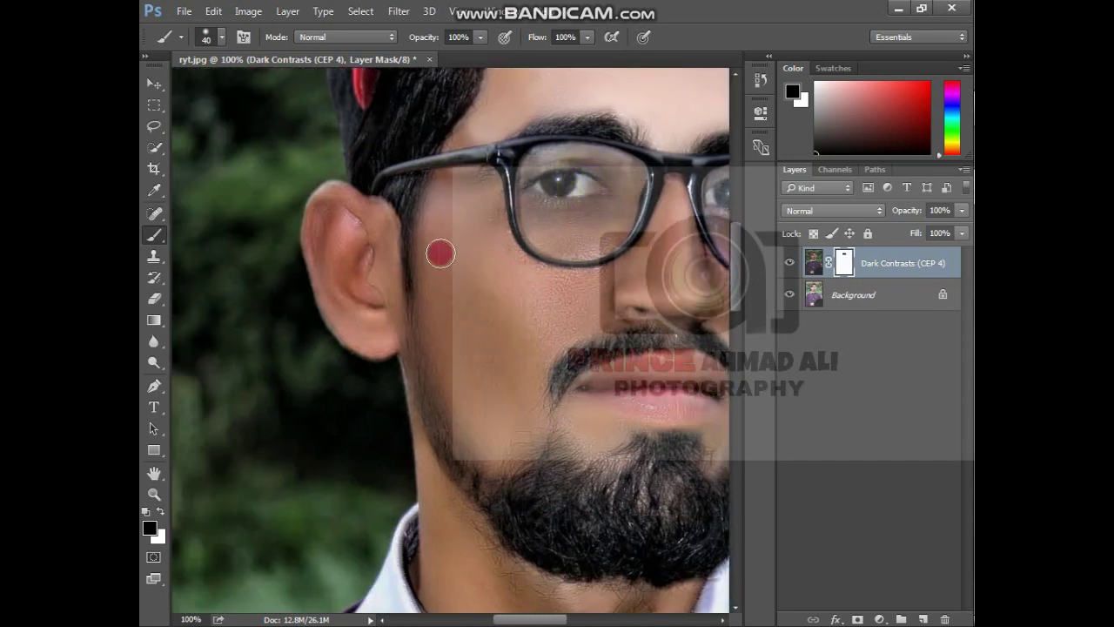
pyautogui.press(']')
pyautogui.press(']')
pyautogui.moveTo(443, 252)
pyautogui.mouseDown()
pyautogui.moveTo(456, 223)
pyautogui.moveTo(462, 249)
pyautogui.moveTo(456, 149)
pyautogui.moveTo(459, 253)
pyautogui.moveTo(482, 193)
pyautogui.moveTo(489, 248)
pyautogui.moveTo(546, 310)
pyautogui.moveTo(498, 323)
pyautogui.moveTo(479, 275)
pyautogui.moveTo(444, 236)
pyautogui.moveTo(457, 245)
pyautogui.moveTo(445, 200)
pyautogui.moveTo(469, 357)
pyautogui.moveTo(467, 336)
pyautogui.moveTo(514, 373)
pyautogui.moveTo(525, 369)
pyautogui.moveTo(541, 307)
pyautogui.moveTo(575, 308)
pyautogui.moveTo(541, 307)
pyautogui.moveTo(545, 345)
pyautogui.moveTo(563, 307)
pyautogui.moveTo(660, 288)
pyautogui.moveTo(643, 286)
pyautogui.moveTo(635, 293)
pyautogui.moveTo(676, 290)
pyautogui.moveTo(522, 273)
pyautogui.moveTo(588, 280)
pyautogui.moveTo(569, 273)
pyautogui.moveTo(548, 207)
pyautogui.moveTo(528, 220)
pyautogui.moveTo(547, 164)
pyautogui.moveTo(536, 220)
pyautogui.moveTo(511, 235)
pyautogui.moveTo(529, 240)
pyautogui.moveTo(422, 271)
pyautogui.moveTo(402, 257)
pyautogui.moveTo(472, 275)
pyautogui.moveTo(563, 254)
pyautogui.moveTo(526, 270)
pyautogui.moveTo(541, 318)
pyautogui.mouseUp()
pyautogui.hotkey('ctrl', '+')
pyautogui.hotkey('ctrl', '-')
pyautogui.hotkey('ctrl', '-')
pyautogui.hotkey('ctrl', '-')
pyautogui.hotkey('ctrl', '-')
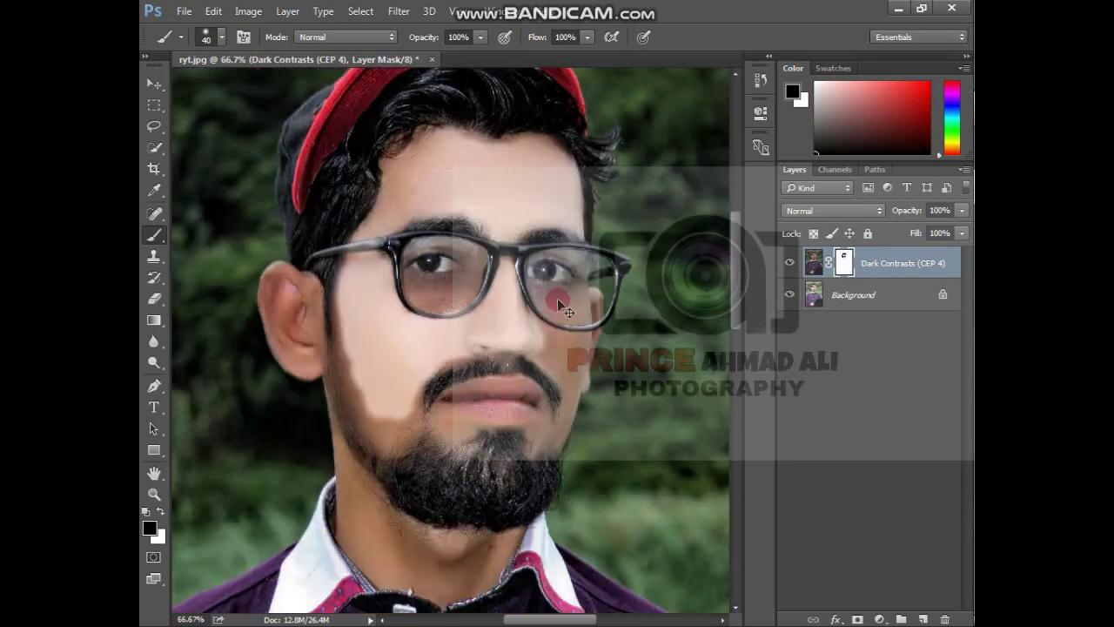
# Paint black on the mask over the cheek between the nose and the far lens rim with a size 20 brush.
pyautogui.hotkey('ctrl', '+')
pyautogui.hotkey('ctrl', '+')
pyautogui.hotkey('ctrl', '+')
pyautogui.hotkey('ctrl', '+')
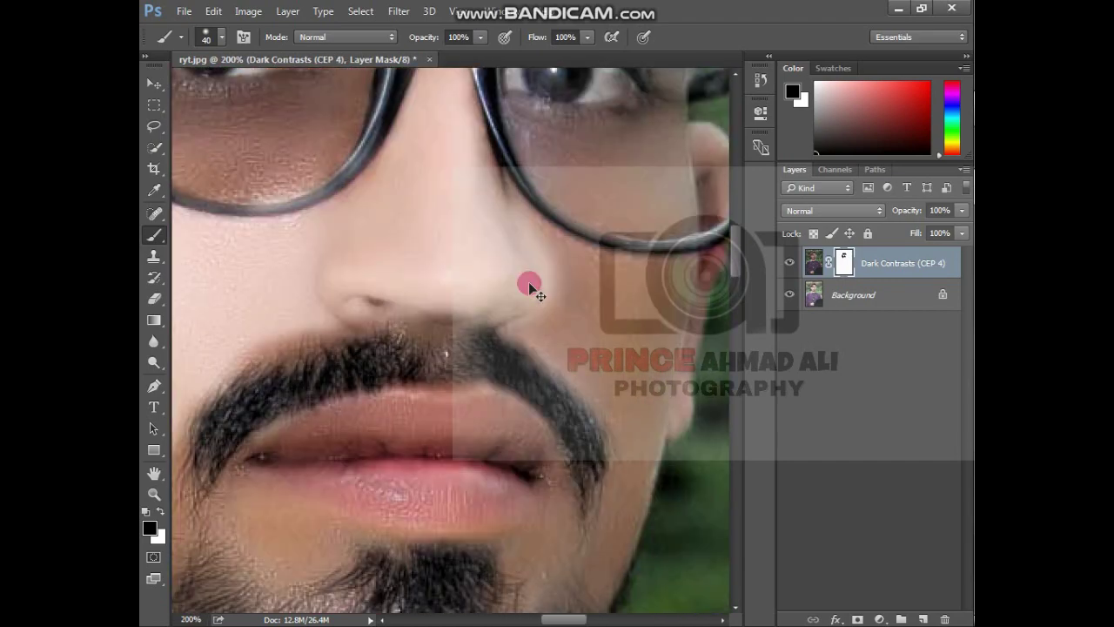
pyautogui.moveTo(529, 287)
pyautogui.mouseDown()
pyautogui.moveTo(472, 348)
pyautogui.moveTo(451, 266)
pyautogui.mouseUp()
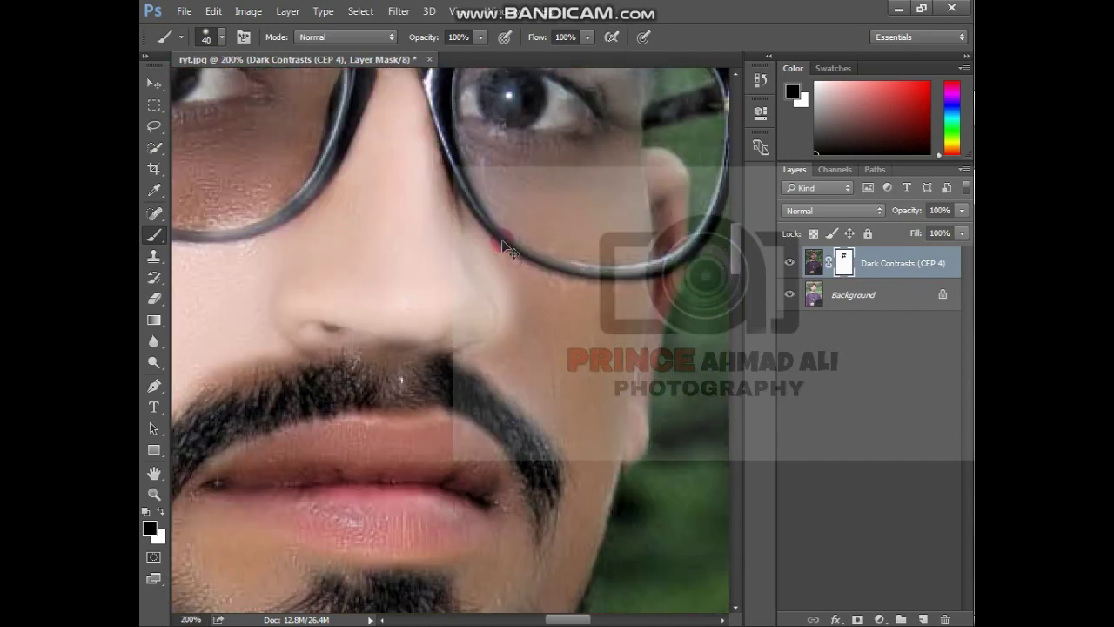
pyautogui.press('[')
pyautogui.press('[')
pyautogui.click(438, 199)
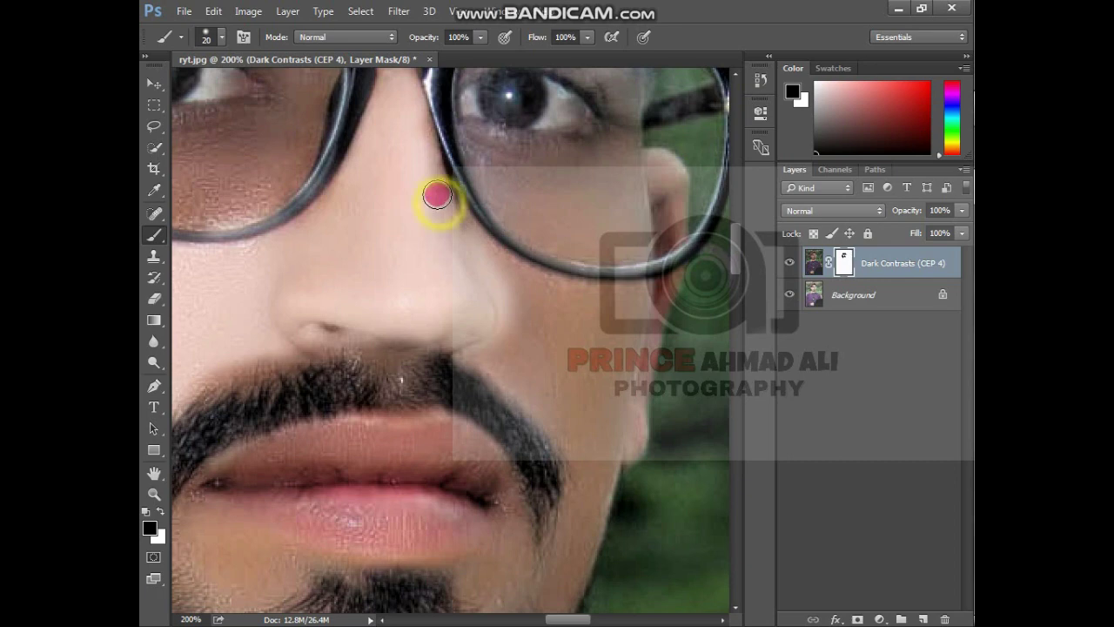
pyautogui.moveTo(531, 273); pyautogui.dragTo(577, 294)
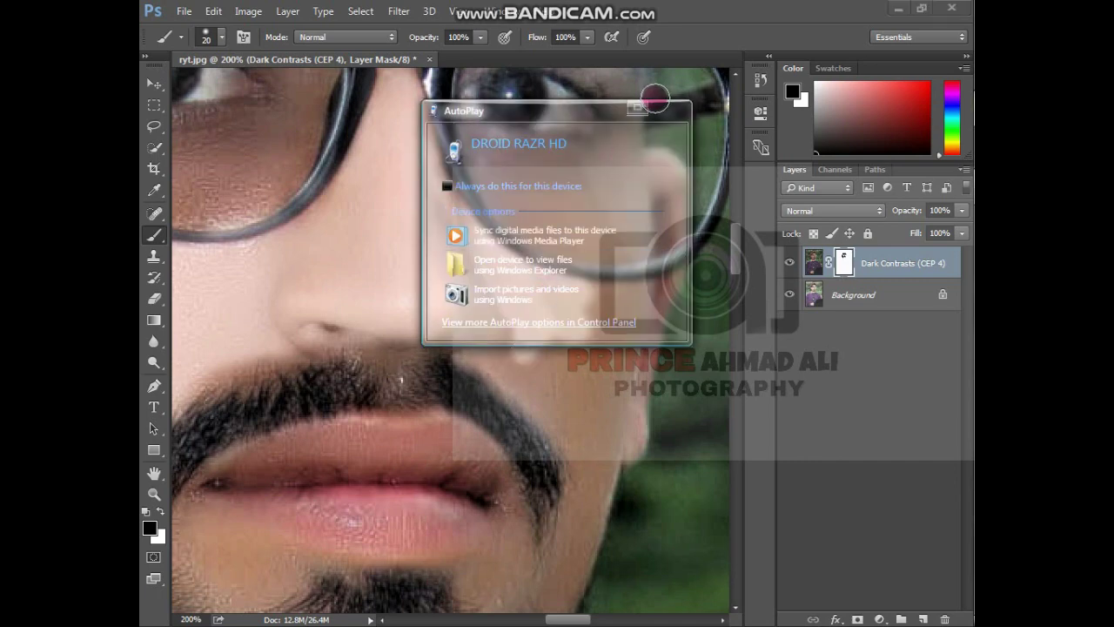
# Dismiss the AutoPlay pop-up and mask out the filter beneath the nose, along the upper edge of the moustache.
pyautogui.click(649, 103)
pyautogui.click(514, 325)
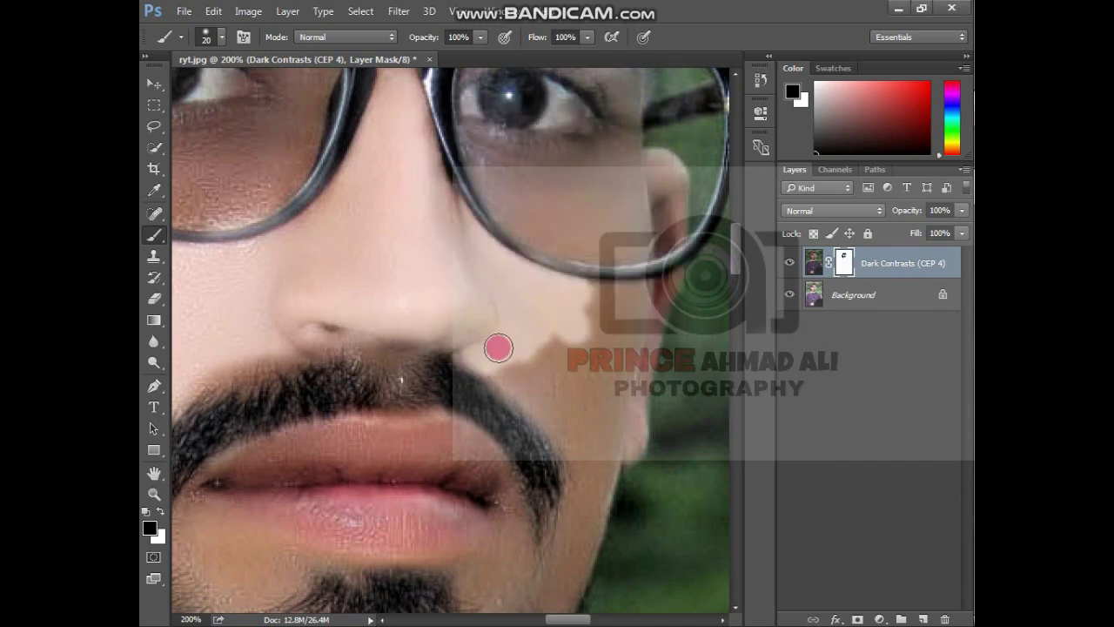
pyautogui.moveTo(499, 349)
pyautogui.mouseDown()
pyautogui.moveTo(510, 380)
pyautogui.moveTo(479, 349)
pyautogui.moveTo(374, 338)
pyautogui.moveTo(375, 357)
pyautogui.moveTo(325, 331)
pyautogui.mouseUp()
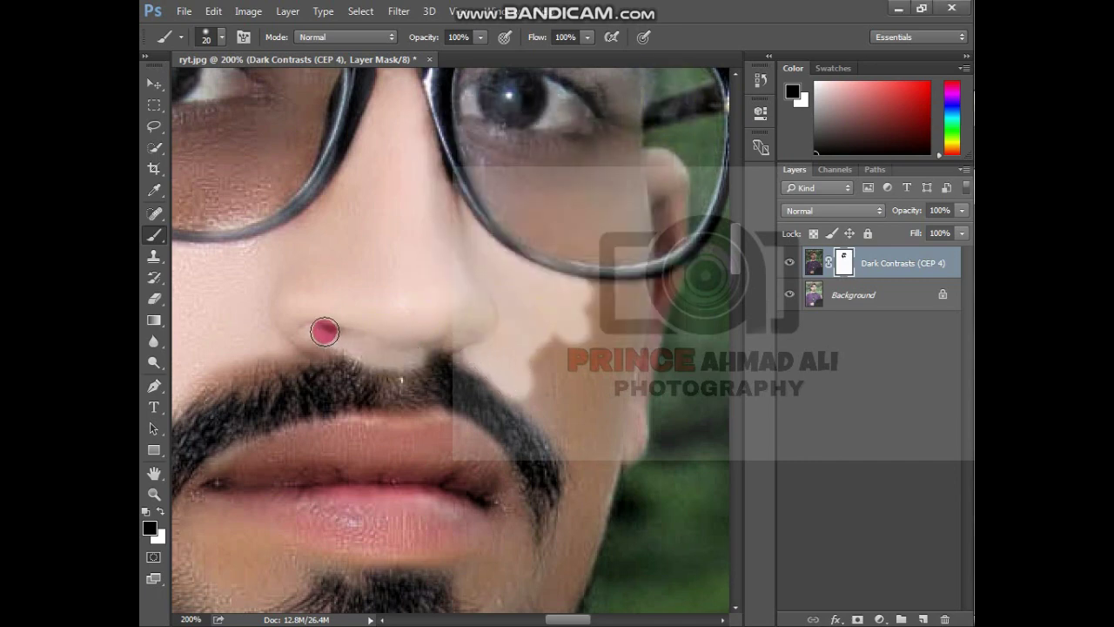
# Paint black on the mask down the far cheek, from below the lens past the moustache end to the beard.
pyautogui.moveTo(504, 337)
pyautogui.mouseDown()
pyautogui.moveTo(552, 441)
pyautogui.moveTo(570, 444)
pyautogui.moveTo(563, 347)
pyautogui.moveTo(545, 354)
pyautogui.moveTo(595, 298)
pyautogui.moveTo(639, 302)
pyautogui.moveTo(607, 421)
pyautogui.moveTo(616, 320)
pyautogui.moveTo(591, 336)
pyautogui.mouseUp()
pyautogui.moveTo(577, 397); pyautogui.dragTo(599, 235)
pyautogui.moveTo(604, 240)
pyautogui.mouseDown()
pyautogui.moveTo(615, 261)
pyautogui.moveTo(650, 234)
pyautogui.moveTo(566, 450)
pyautogui.moveTo(606, 383)
pyautogui.mouseUp()
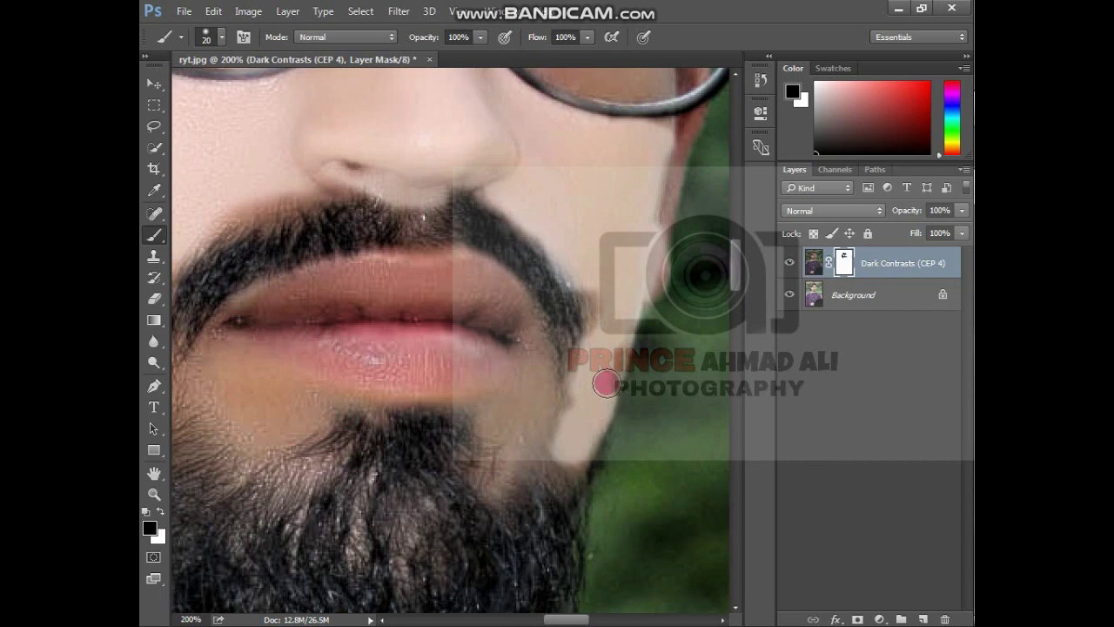
pyautogui.moveTo(621, 342)
pyautogui.mouseDown()
pyautogui.moveTo(599, 272)
pyautogui.moveTo(600, 329)
pyautogui.mouseUp()
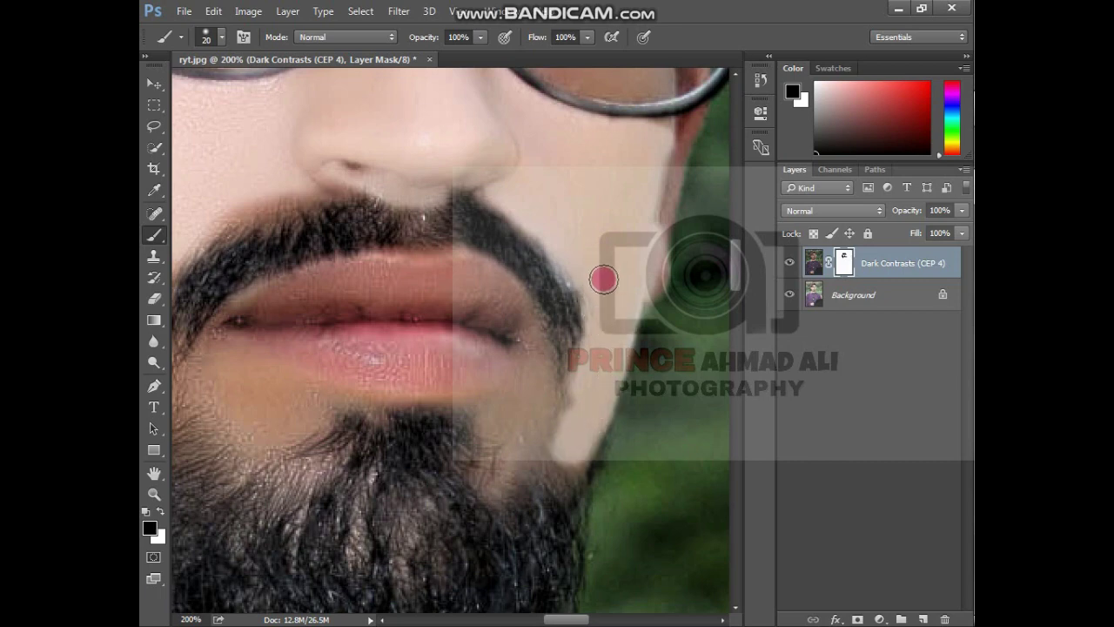
# Mask out the filter along the moustache's outer edge on the near cheek, from the nostril to the mouth corner.
pyautogui.moveTo(610, 201); pyautogui.dragTo(625, 454)
pyautogui.moveTo(520, 391); pyautogui.dragTo(685, 352)
pyautogui.moveTo(575, 370); pyautogui.dragTo(686, 205)
pyautogui.click(640, 289)
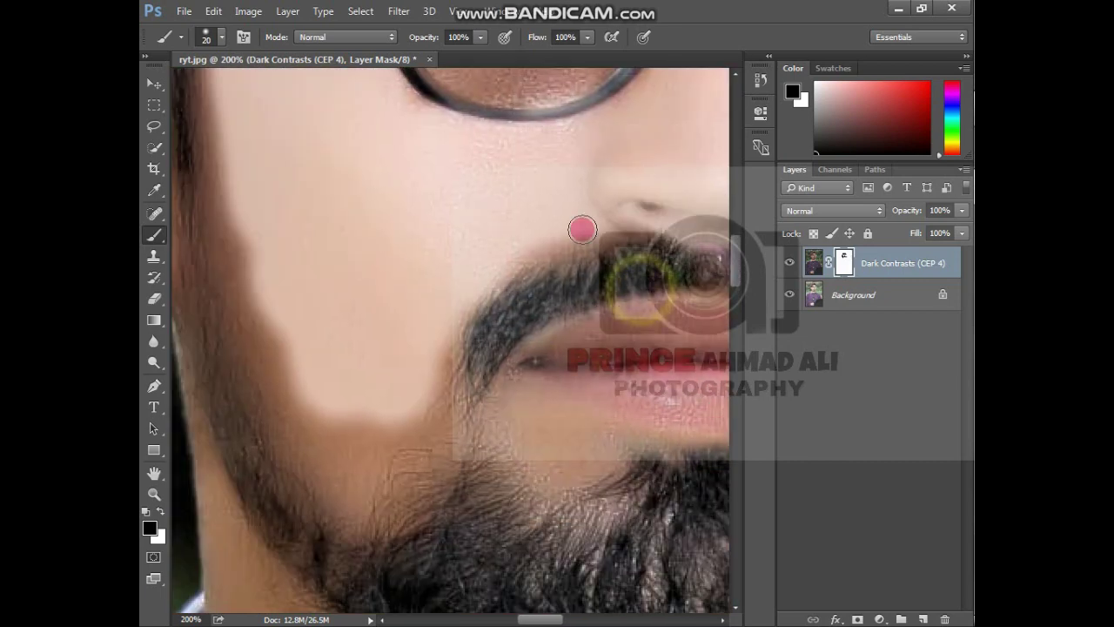
pyautogui.moveTo(582, 230); pyautogui.dragTo(598, 234)
pyautogui.moveTo(596, 233)
pyautogui.mouseDown()
pyautogui.moveTo(536, 246)
pyautogui.moveTo(553, 255)
pyautogui.moveTo(504, 274)
pyautogui.moveTo(567, 242)
pyautogui.moveTo(638, 229)
pyautogui.moveTo(530, 261)
pyautogui.moveTo(476, 295)
pyautogui.moveTo(426, 403)
pyautogui.mouseUp()
pyautogui.moveTo(455, 297)
pyautogui.mouseDown()
pyautogui.moveTo(470, 253)
pyautogui.moveTo(367, 263)
pyautogui.mouseUp()
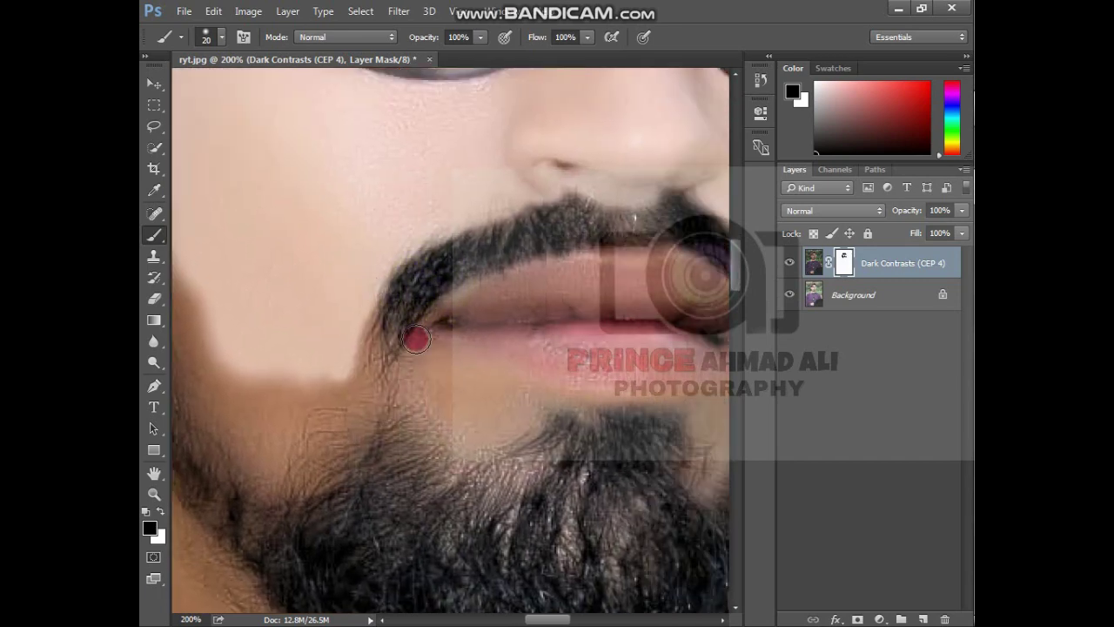
# Paint black on the mask over the lips and the skin between the lower lip and beard, using a size 30 brush.
pyautogui.press(']')
pyautogui.moveTo(461, 398)
pyautogui.mouseDown()
pyautogui.moveTo(436, 354)
pyautogui.moveTo(456, 391)
pyautogui.moveTo(510, 418)
pyautogui.moveTo(493, 392)
pyautogui.moveTo(482, 394)
pyautogui.moveTo(478, 428)
pyautogui.moveTo(449, 428)
pyautogui.moveTo(439, 380)
pyautogui.moveTo(334, 286)
pyautogui.mouseUp()
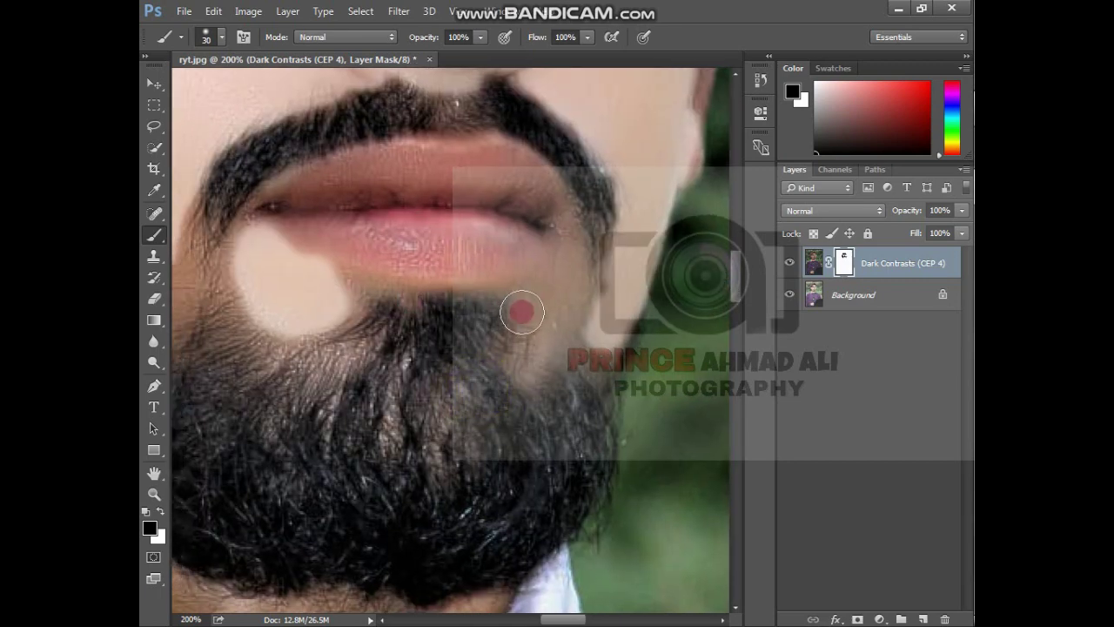
pyautogui.moveTo(523, 312)
pyautogui.mouseDown()
pyautogui.moveTo(542, 299)
pyautogui.moveTo(533, 348)
pyautogui.mouseUp()
pyautogui.moveTo(545, 189)
pyautogui.mouseDown()
pyautogui.moveTo(484, 148)
pyautogui.moveTo(284, 185)
pyautogui.moveTo(234, 230)
pyautogui.moveTo(397, 235)
pyautogui.moveTo(391, 275)
pyautogui.moveTo(508, 282)
pyautogui.moveTo(541, 258)
pyautogui.moveTo(496, 217)
pyautogui.moveTo(401, 195)
pyautogui.mouseUp()
pyautogui.moveTo(571, 230)
pyautogui.mouseDown()
pyautogui.moveTo(375, 214)
pyautogui.moveTo(384, 219)
pyautogui.mouseUp()
# Examine the whole portrait and the face up close for skin areas where the filter still needs masking.
pyautogui.hotkey('ctrl', '0')
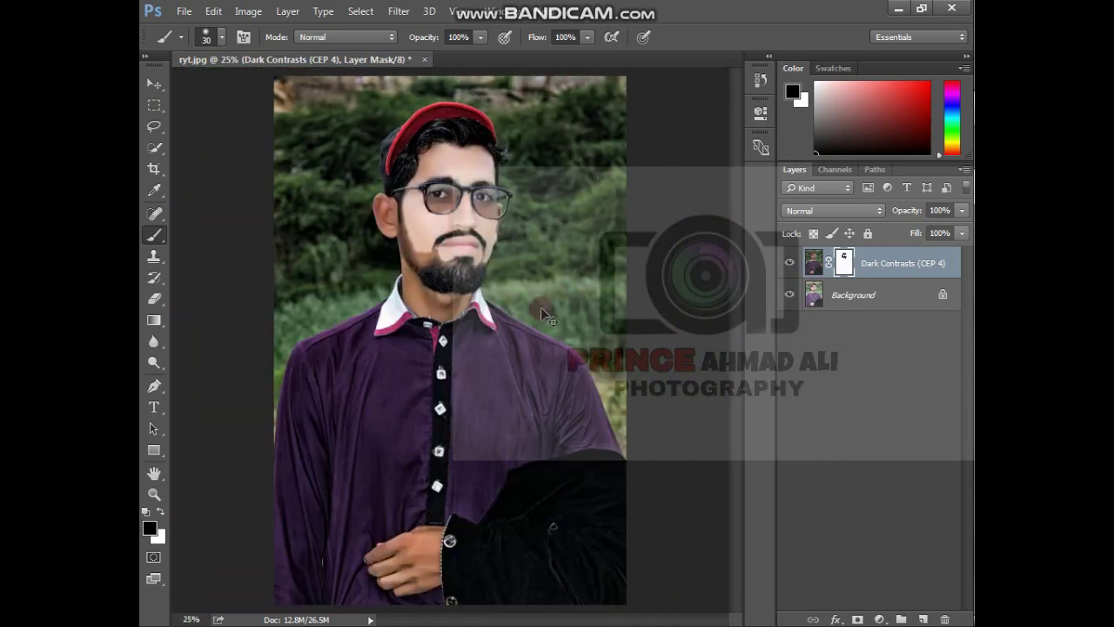
pyautogui.hotkey('ctrl', '-')
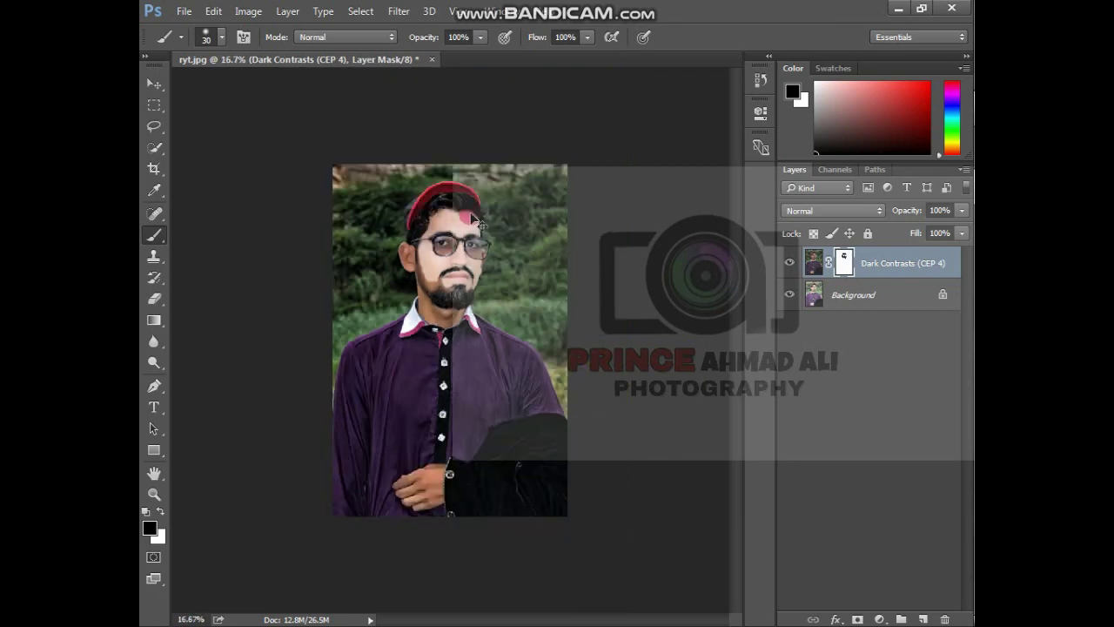
pyautogui.hotkey('ctrl', '+')
pyautogui.hotkey('ctrl', '+')
pyautogui.hotkey('ctrl', '+')
pyautogui.hotkey('ctrl', '+')
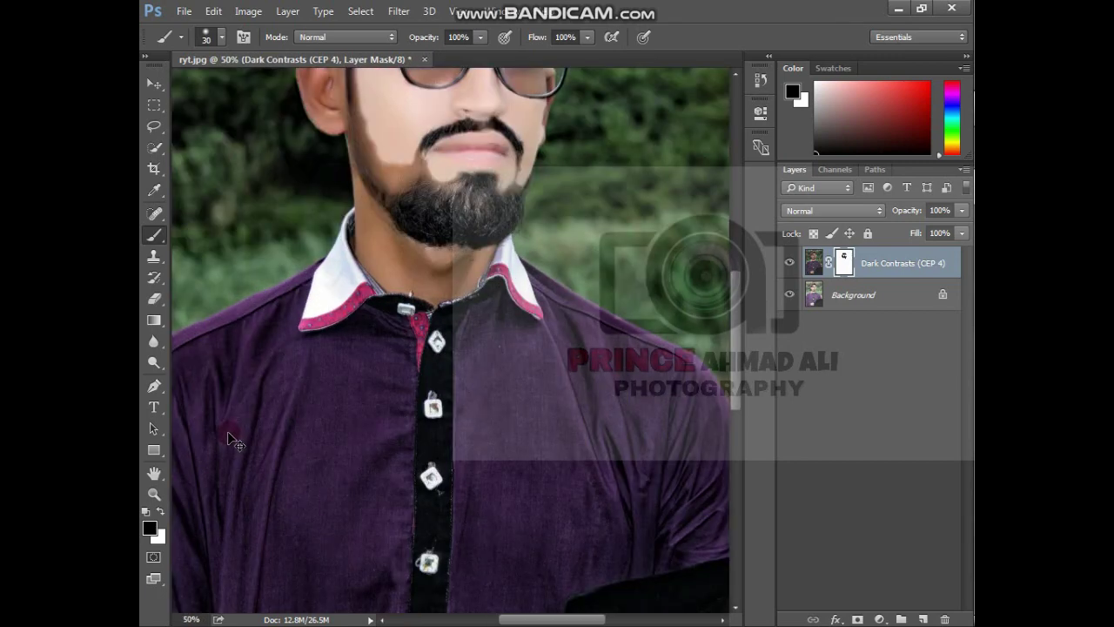
pyautogui.click(160, 512)
pyautogui.scroll(5, 365, 291)
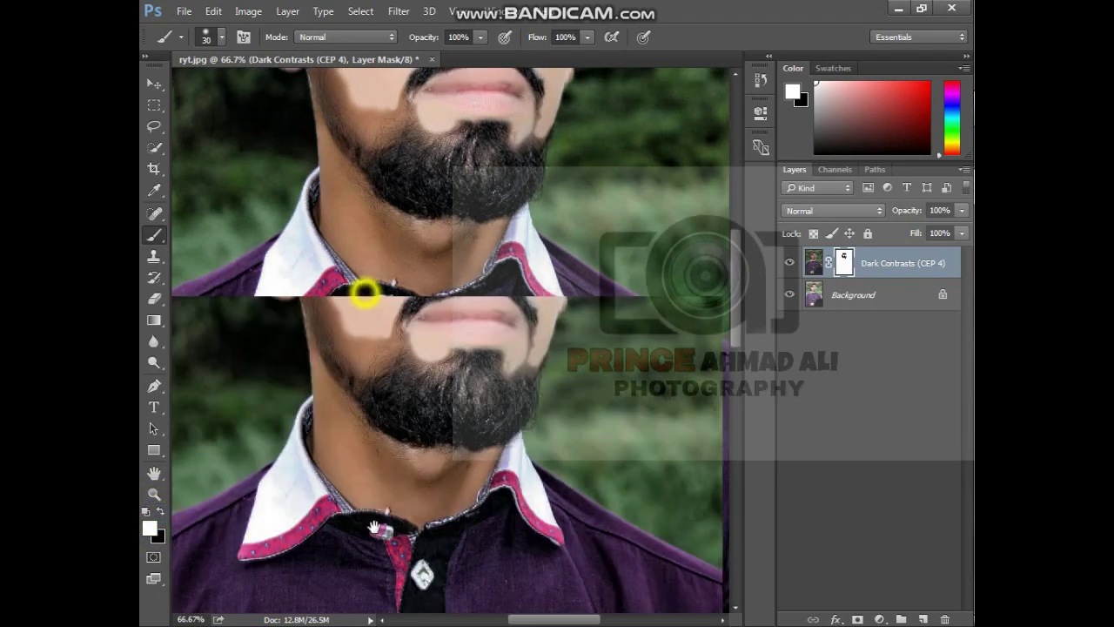
pyautogui.moveTo(373, 433); pyautogui.dragTo(382, 420)
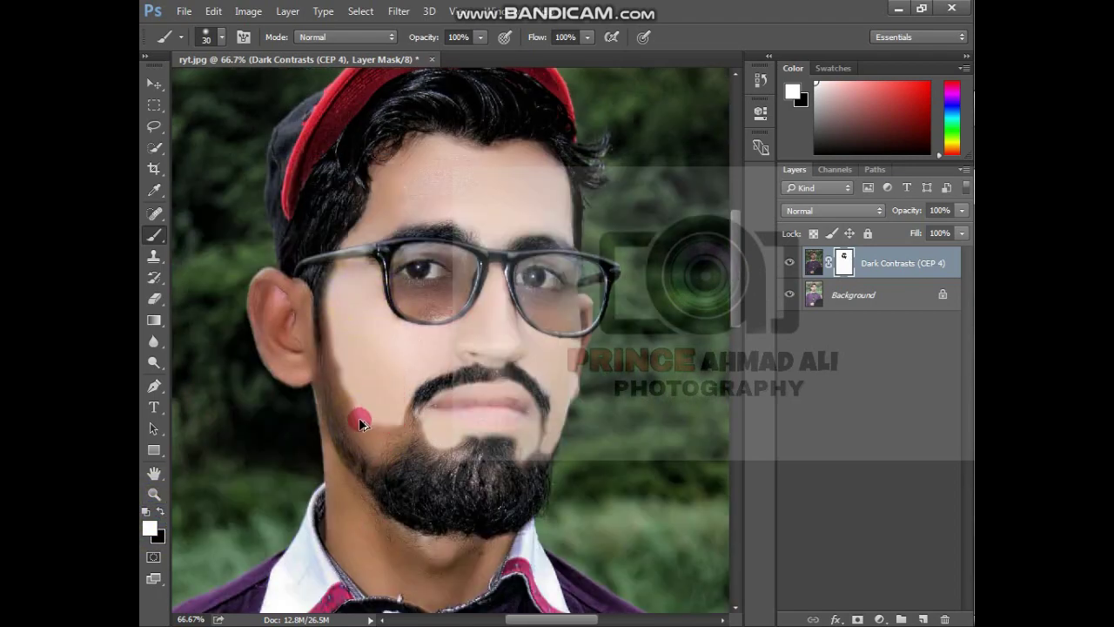
pyautogui.click(160, 513)
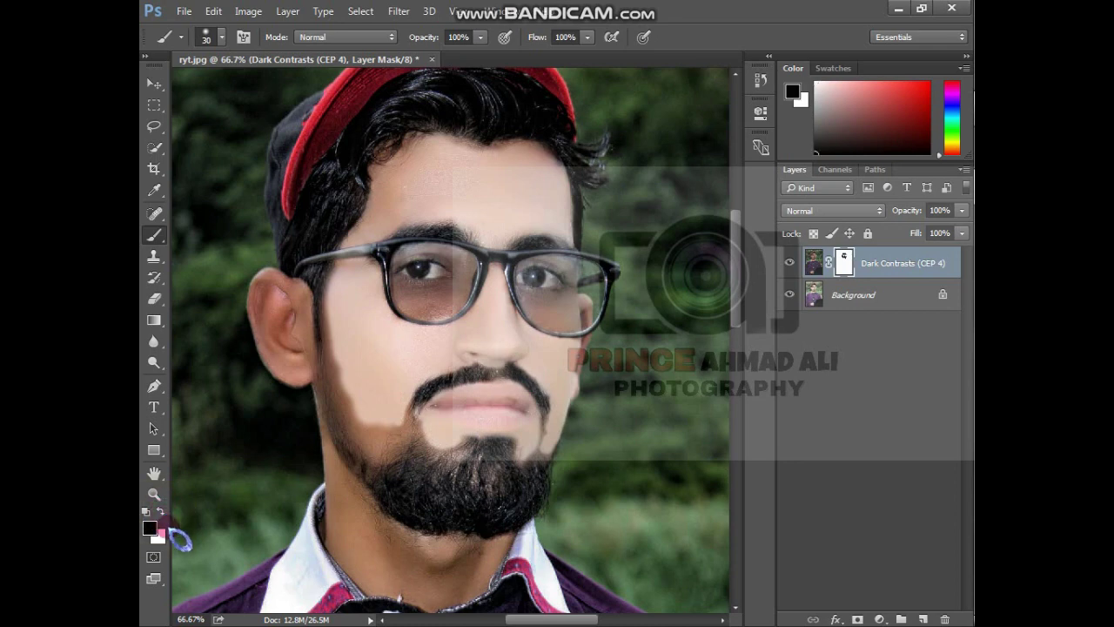
# Paint black on the mask over the remaining near cheek, the sideburn edge and the adjacent ear with a size 60 brush.
pyautogui.hotkey('ctrl', '+')
pyautogui.moveTo(434, 348); pyautogui.dragTo(467, 368)
pyautogui.hotkey('ctrl', '+')
pyautogui.moveTo(459, 298)
pyautogui.mouseDown()
pyautogui.moveTo(452, 270)
pyautogui.moveTo(412, 248)
pyautogui.mouseUp()
pyautogui.hotkey('ctrl', 'z')
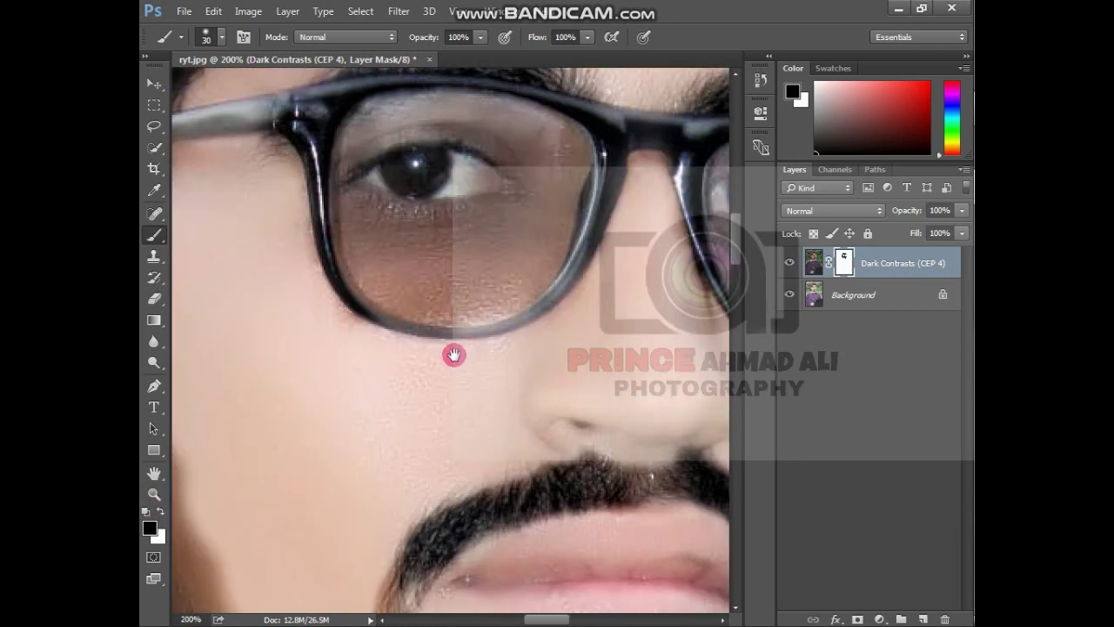
pyautogui.moveTo(453, 355); pyautogui.dragTo(481, 68)
pyautogui.moveTo(484, 209); pyautogui.dragTo(542, 105)
pyautogui.moveTo(398, 272)
pyautogui.mouseDown()
pyautogui.moveTo(392, 294)
pyautogui.moveTo(423, 256)
pyautogui.moveTo(462, 252)
pyautogui.mouseUp()
pyautogui.press(']')
pyautogui.moveTo(460, 252)
pyautogui.mouseDown()
pyautogui.moveTo(394, 309)
pyautogui.moveTo(357, 275)
pyautogui.moveTo(328, 181)
pyautogui.moveTo(275, 147)
pyautogui.mouseUp()
pyautogui.moveTo(307, 210); pyautogui.dragTo(394, 375)
pyautogui.moveTo(360, 311)
pyautogui.mouseDown()
pyautogui.moveTo(323, 221)
pyautogui.moveTo(323, 109)
pyautogui.mouseUp()
pyautogui.moveTo(340, 154); pyautogui.dragTo(390, 301)
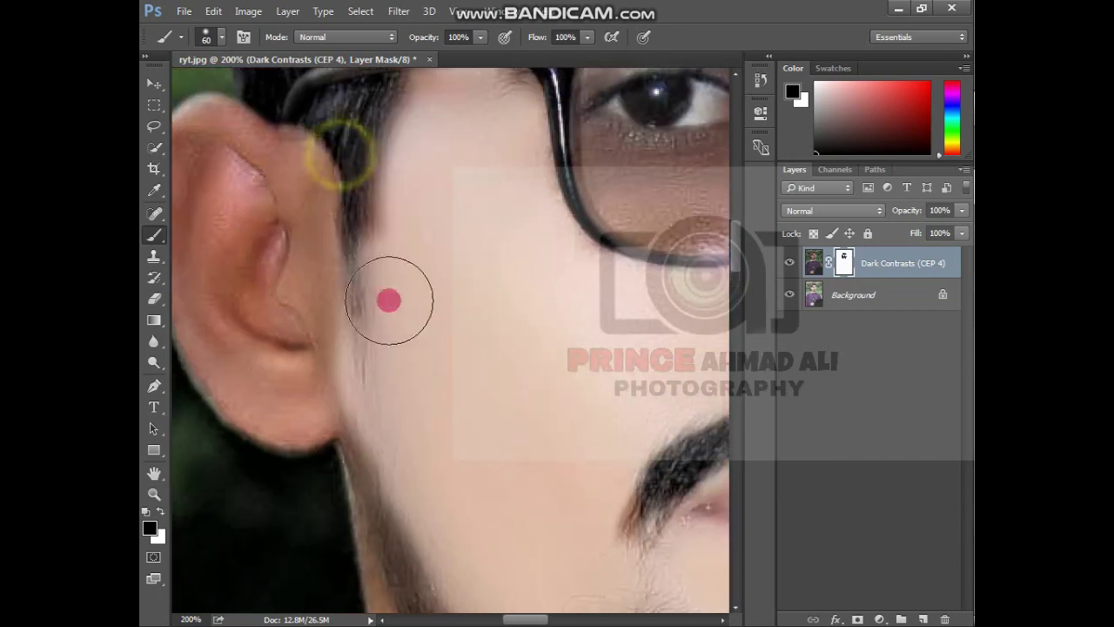
pyautogui.moveTo(285, 254)
pyautogui.mouseDown()
pyautogui.moveTo(288, 281)
pyautogui.moveTo(292, 205)
pyautogui.moveTo(411, 187)
pyautogui.moveTo(381, 135)
pyautogui.moveTo(360, 134)
pyautogui.moveTo(341, 175)
pyautogui.moveTo(354, 292)
pyautogui.moveTo(376, 362)
pyautogui.moveTo(399, 382)
pyautogui.moveTo(441, 390)
pyautogui.moveTo(455, 305)
pyautogui.moveTo(404, 193)
pyautogui.mouseUp()
# Mask out the filter on the front of the neck, just above the shirt collar.
pyautogui.moveTo(428, 305); pyautogui.dragTo(386, 2)
pyautogui.moveTo(465, 375); pyautogui.dragTo(361, 26)
pyautogui.moveTo(427, 281)
pyautogui.mouseDown()
pyautogui.moveTo(430, 326)
pyautogui.moveTo(464, 300)
pyautogui.moveTo(565, 316)
pyautogui.mouseUp()
pyautogui.moveTo(633, 349); pyautogui.dragTo(416, 306)
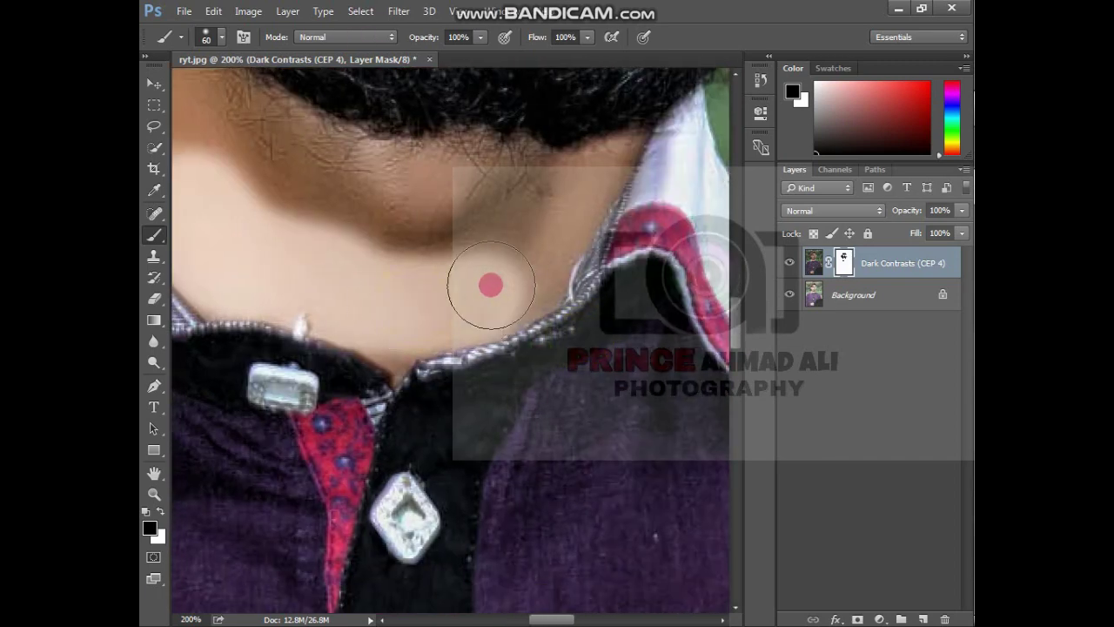
pyautogui.moveTo(491, 285)
pyautogui.mouseDown()
pyautogui.moveTo(511, 257)
pyautogui.moveTo(588, 233)
pyautogui.moveTo(531, 239)
pyautogui.mouseUp()
# Paint black on the mask over the side of the neck along the collar and the shaded skin under the beard.
pyautogui.moveTo(474, 223)
pyautogui.mouseDown()
pyautogui.moveTo(505, 224)
pyautogui.moveTo(604, 294)
pyautogui.mouseUp()
pyautogui.moveTo(475, 264)
pyautogui.mouseDown()
pyautogui.moveTo(653, 252)
pyautogui.moveTo(461, 296)
pyautogui.mouseUp()
pyautogui.moveTo(392, 230); pyautogui.dragTo(648, 380)
pyautogui.moveTo(559, 260)
pyautogui.mouseDown()
pyautogui.moveTo(543, 247)
pyautogui.moveTo(552, 360)
pyautogui.moveTo(519, 373)
pyautogui.moveTo(549, 432)
pyautogui.moveTo(488, 306)
pyautogui.mouseUp()
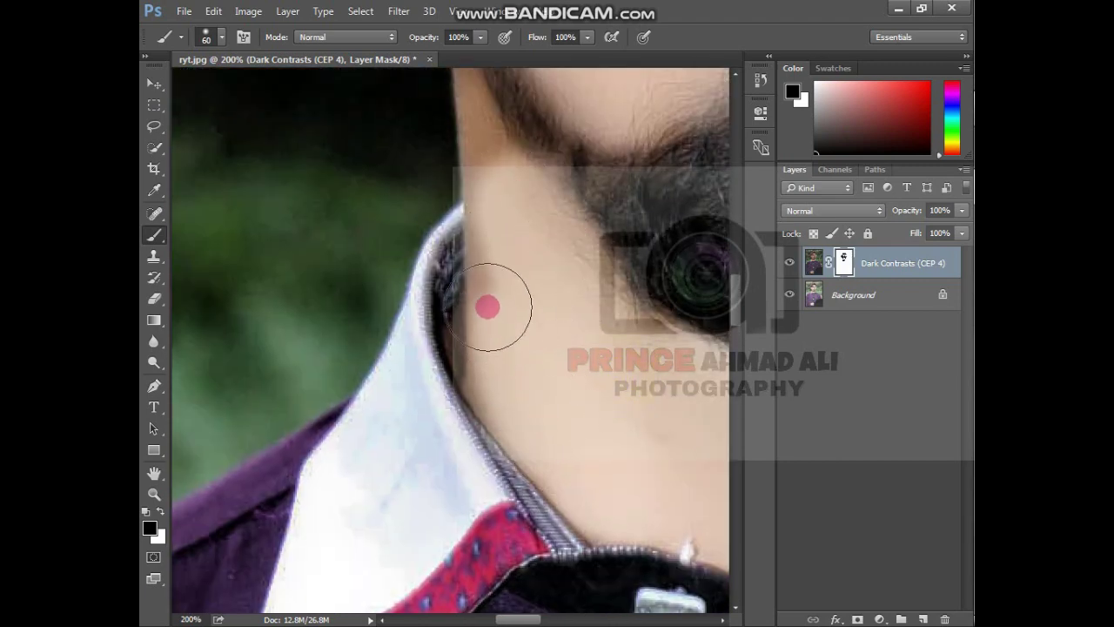
pyautogui.moveTo(508, 387)
pyautogui.mouseDown()
pyautogui.moveTo(458, 137)
pyautogui.moveTo(510, 301)
pyautogui.moveTo(458, 256)
pyautogui.moveTo(390, 348)
pyautogui.mouseUp()
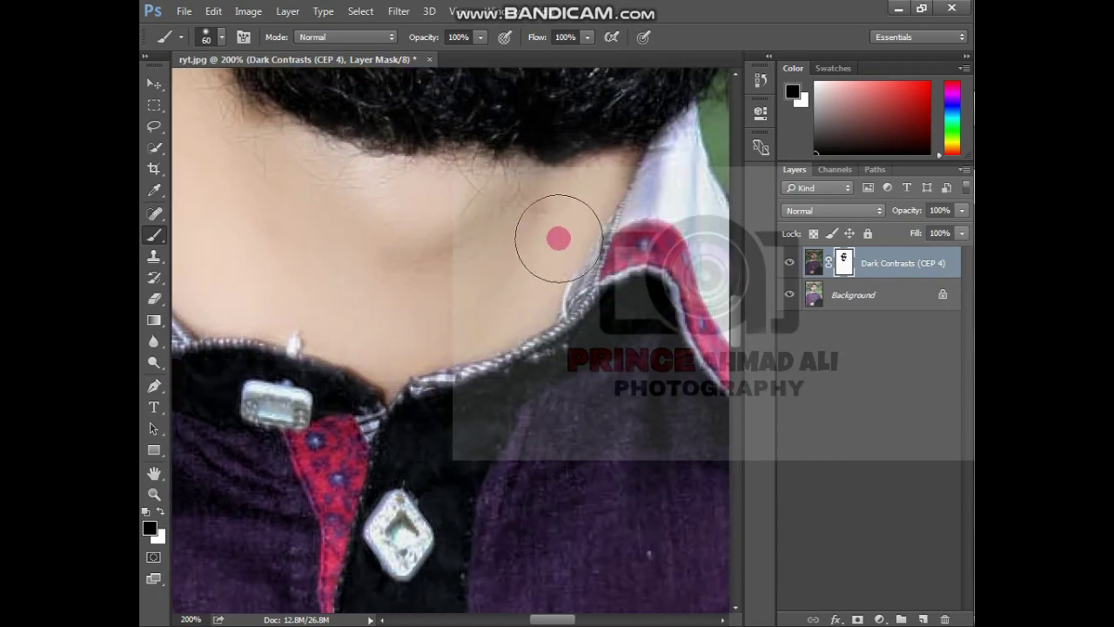
pyautogui.moveTo(572, 157); pyautogui.dragTo(513, 477)
# Mask out the filter on the narrow neck strip behind the jawline beard below the ear with a size 20 brush.
pyautogui.moveTo(430, 348); pyautogui.dragTo(595, 374)
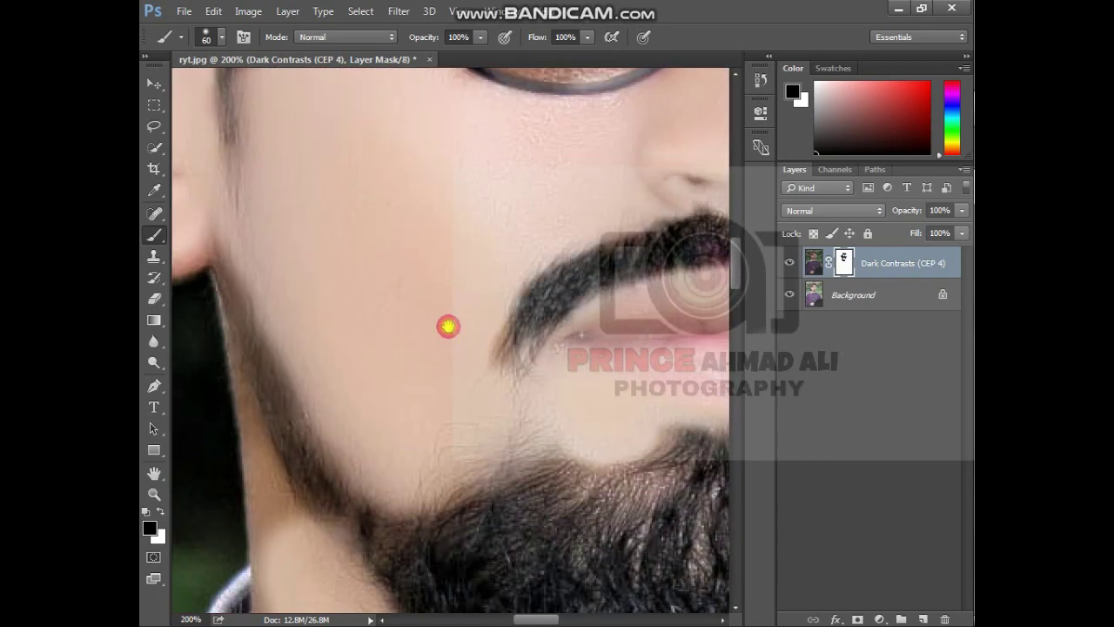
pyautogui.moveTo(448, 326)
pyautogui.mouseDown()
pyautogui.moveTo(582, 179)
pyautogui.moveTo(623, 251)
pyautogui.mouseUp()
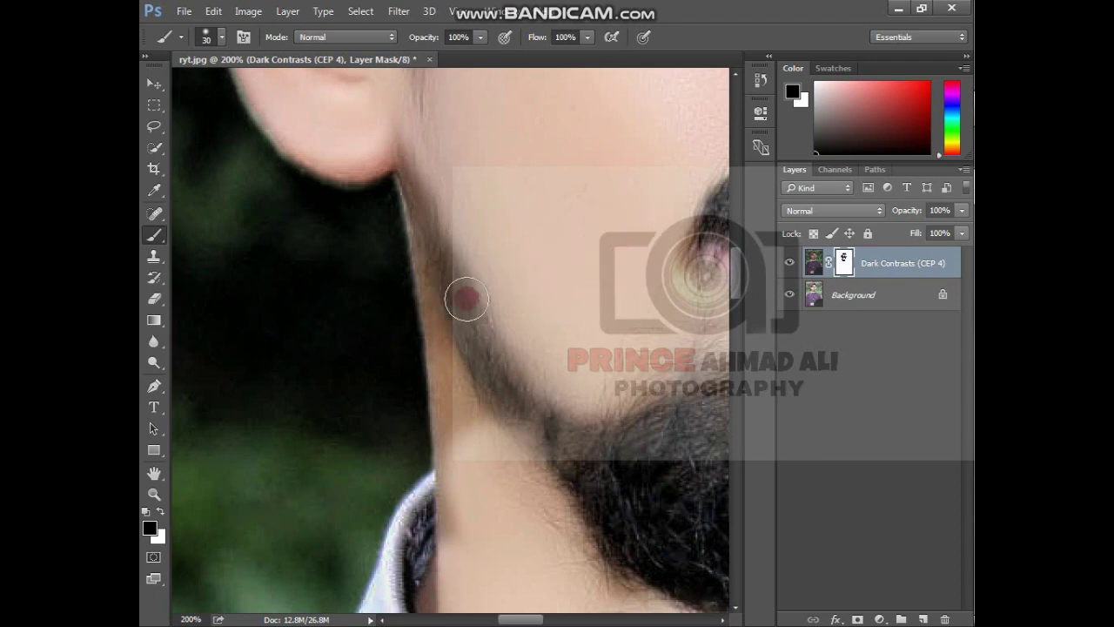
pyautogui.scroll(2, 467, 303)
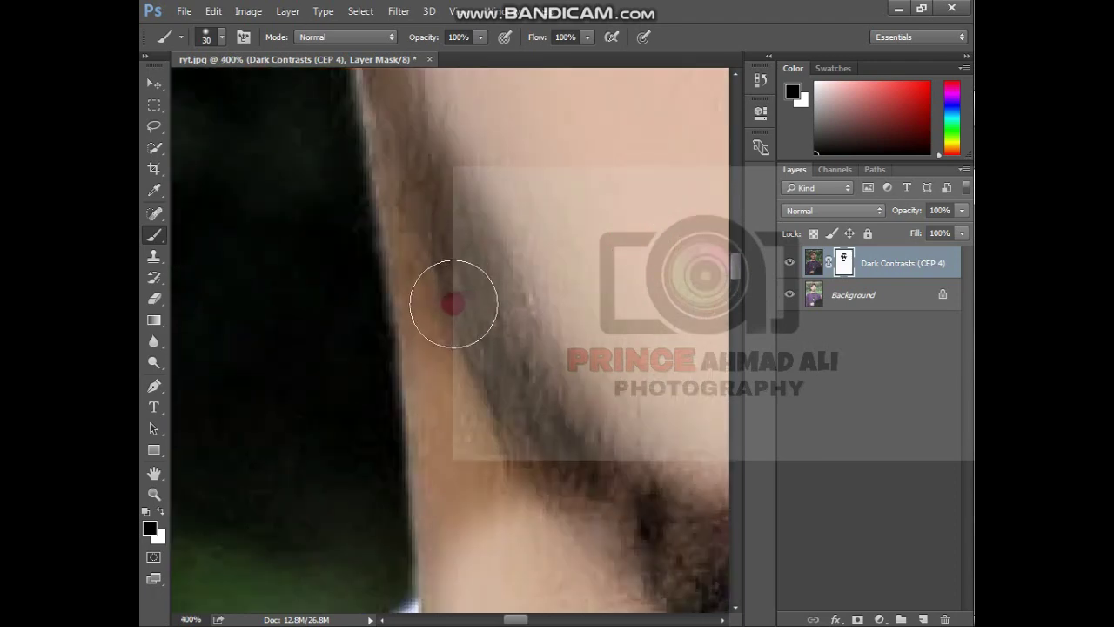
pyautogui.moveTo(462, 400)
pyautogui.mouseDown()
pyautogui.moveTo(473, 456)
pyautogui.moveTo(445, 328)
pyautogui.moveTo(513, 439)
pyautogui.moveTo(462, 462)
pyautogui.moveTo(453, 488)
pyautogui.moveTo(444, 491)
pyautogui.moveTo(419, 417)
pyautogui.mouseUp()
pyautogui.press(']')
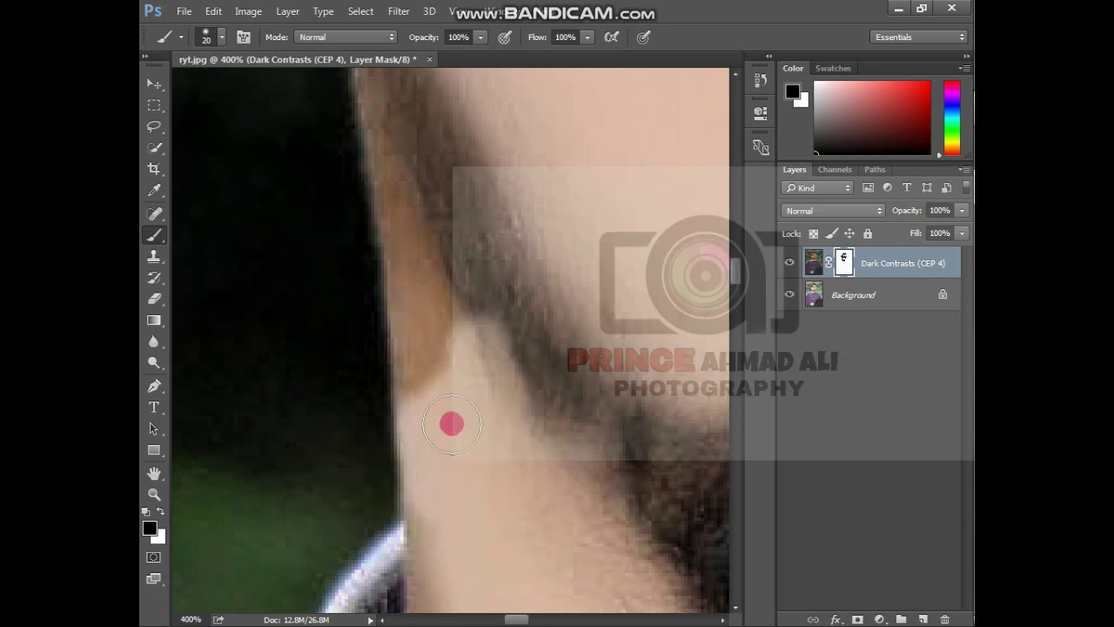
pyautogui.moveTo(422, 321); pyautogui.dragTo(477, 475)
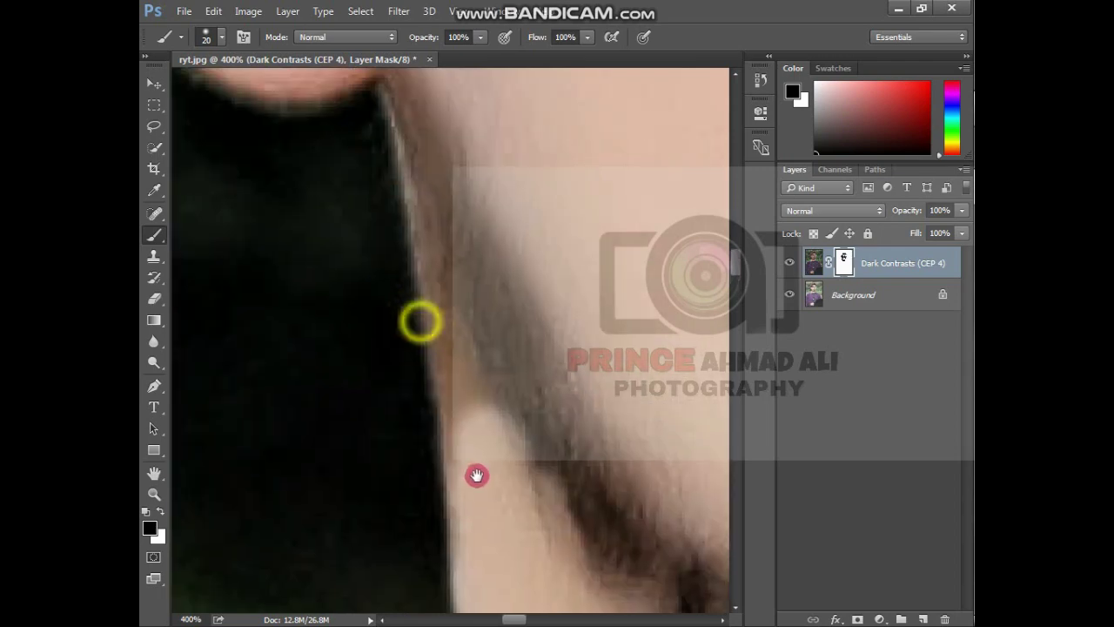
pyautogui.moveTo(468, 420)
pyautogui.mouseDown()
pyautogui.moveTo(473, 393)
pyautogui.moveTo(443, 293)
pyautogui.moveTo(447, 258)
pyautogui.moveTo(473, 373)
pyautogui.moveTo(450, 269)
pyautogui.moveTo(447, 212)
pyautogui.moveTo(468, 265)
pyautogui.moveTo(445, 125)
pyautogui.moveTo(466, 181)
pyautogui.mouseUp()
# Review the masked face and neck on the full portrait, and inspect the beard area more closely.
pyautogui.hotkey('ctrl', '-')
pyautogui.hotkey('ctrl', '-')
pyautogui.hotkey('ctrl', '-')
pyautogui.hotkey('ctrl', '-')
pyautogui.hotkey('ctrl', '-')
pyautogui.hotkey('ctrl', '-')
pyautogui.hotkey('ctrl', '-')
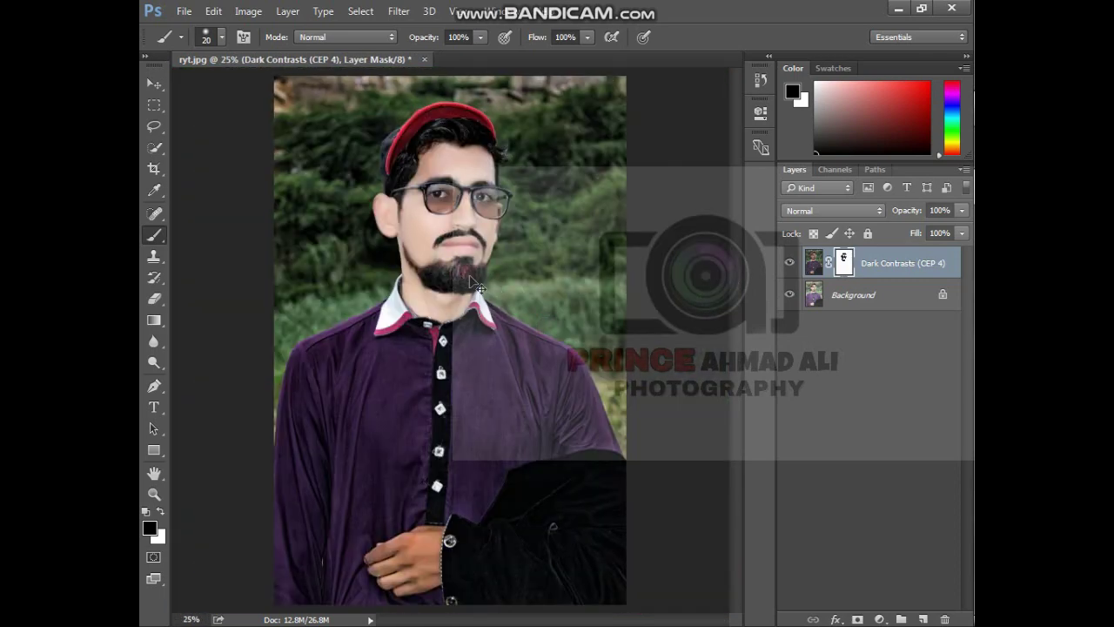
pyautogui.hotkey('ctrl', '+')
pyautogui.hotkey('ctrl', '+')
pyautogui.hotkey('ctrl', '+')
pyautogui.hotkey('ctrl', '+')
pyautogui.scroll(5, 478, 470)
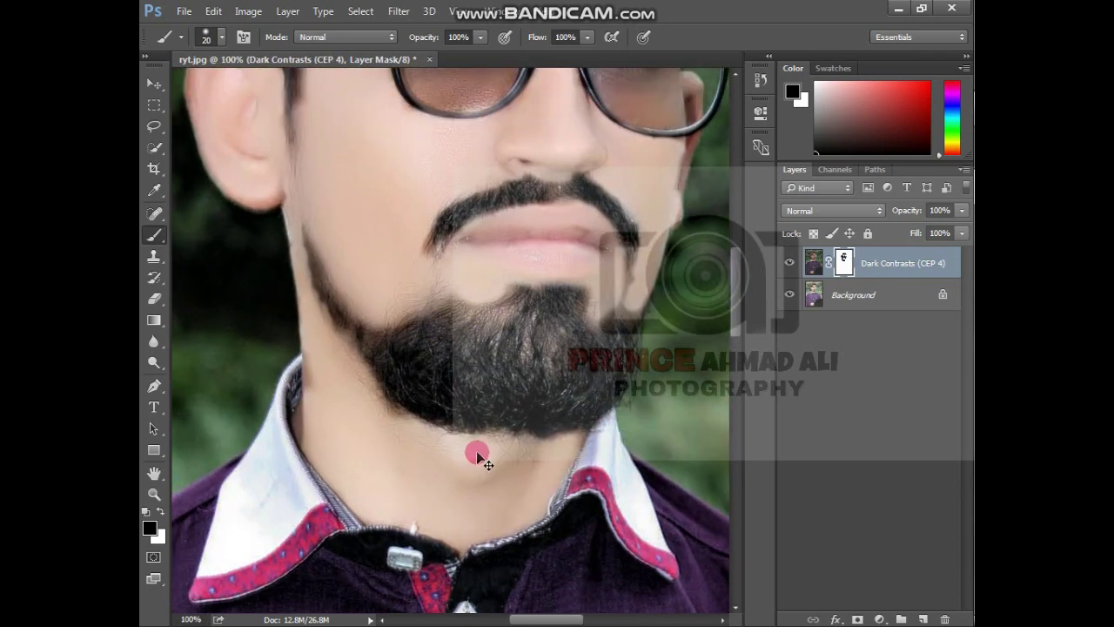
# Paint black on the mask over the beard, raising the brush size to 60.
pyautogui.hotkey('ctrl', '+')
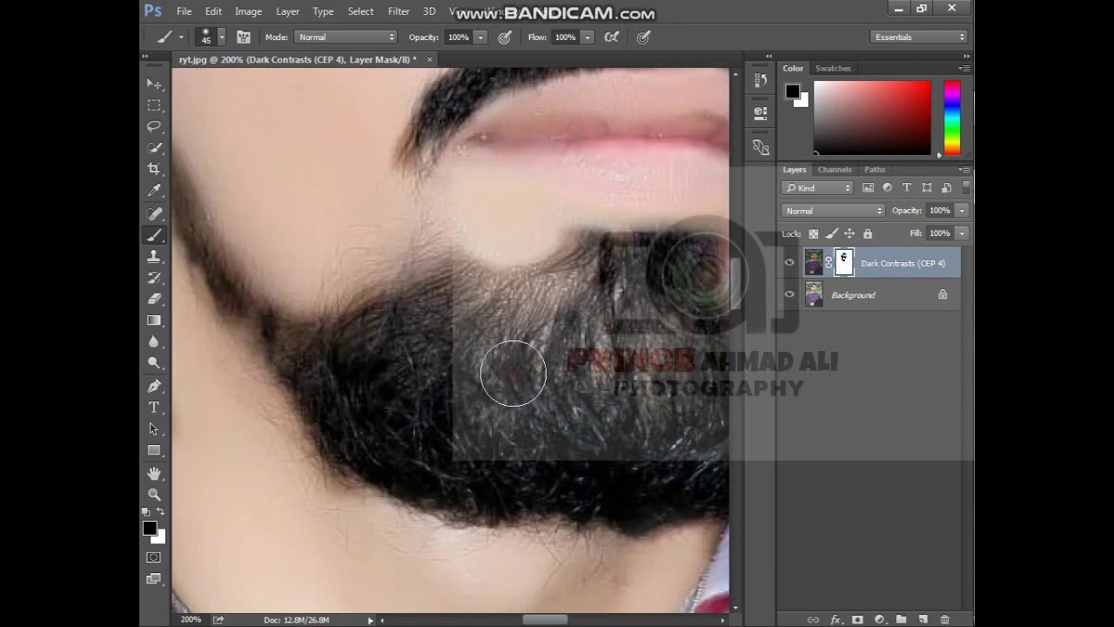
pyautogui.moveTo(513, 373)
pyautogui.mouseDown()
pyautogui.moveTo(473, 332)
pyautogui.moveTo(424, 454)
pyautogui.moveTo(359, 546)
pyautogui.moveTo(338, 391)
pyautogui.mouseUp()
pyautogui.press(']')
pyautogui.press(']')
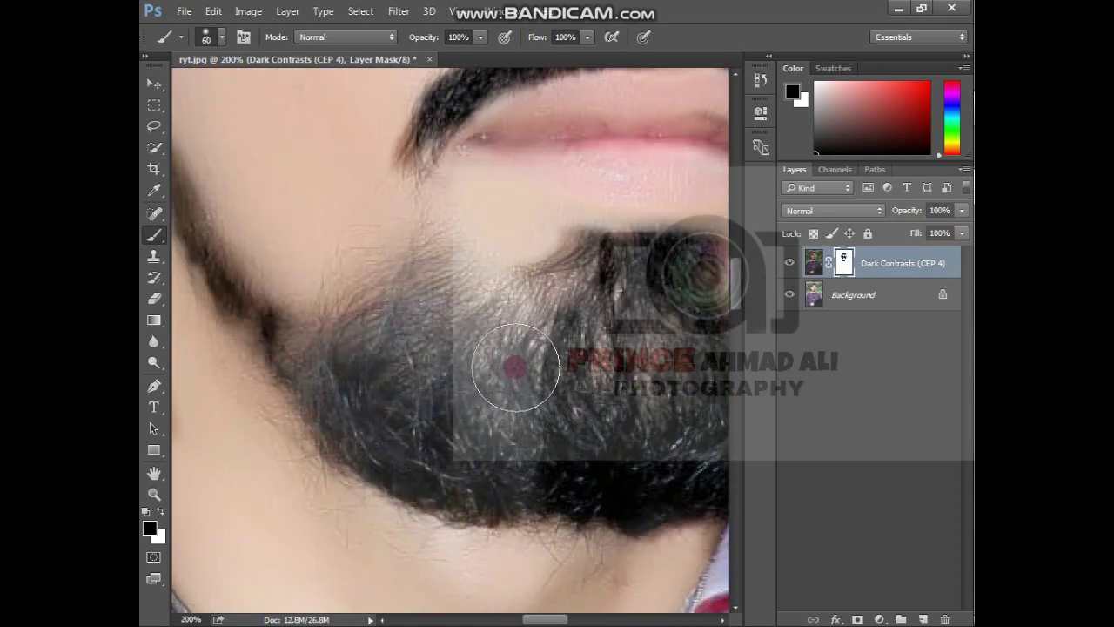
pyautogui.moveTo(515, 367); pyautogui.dragTo(612, 430)
pyautogui.moveTo(448, 353); pyautogui.dragTo(360, 358)
pyautogui.moveTo(532, 465); pyautogui.dragTo(555, 123)
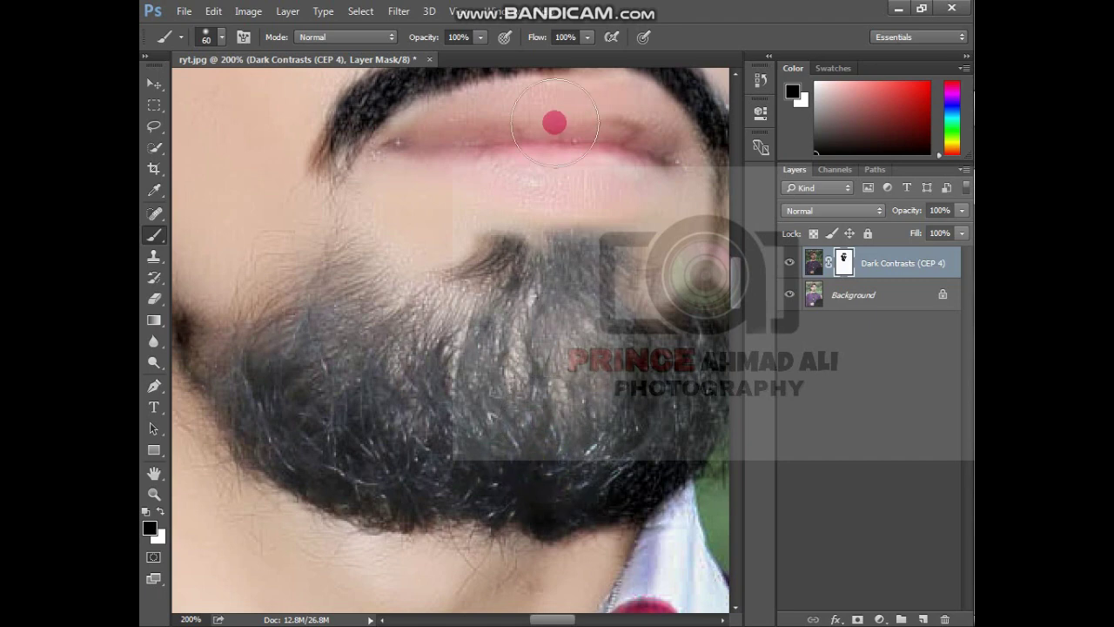
# Mask out the filter on the rest of the beard and on the moustache with the size 60 black brush.
pyautogui.moveTo(540, 517)
pyautogui.mouseDown()
pyautogui.moveTo(641, 455)
pyautogui.moveTo(684, 340)
pyautogui.mouseUp()
pyautogui.moveTo(667, 360); pyautogui.dragTo(518, 393)
pyautogui.moveTo(552, 383)
pyautogui.mouseDown()
pyautogui.moveTo(533, 321)
pyautogui.moveTo(542, 139)
pyautogui.moveTo(561, 115)
pyautogui.moveTo(537, 134)
pyautogui.mouseUp()
pyautogui.moveTo(510, 214); pyautogui.dragTo(564, 431)
pyautogui.moveTo(564, 425)
pyautogui.mouseDown()
pyautogui.moveTo(562, 391)
pyautogui.moveTo(351, 286)
pyautogui.moveTo(316, 352)
pyautogui.moveTo(274, 385)
pyautogui.moveTo(273, 424)
pyautogui.mouseUp()
pyautogui.moveTo(343, 346); pyautogui.dragTo(618, 344)
pyautogui.moveTo(613, 342)
pyautogui.mouseDown()
pyautogui.moveTo(630, 398)
pyautogui.moveTo(478, 236)
pyautogui.moveTo(470, 202)
pyautogui.mouseUp()
pyautogui.moveTo(509, 422)
pyautogui.mouseDown()
pyautogui.moveTo(450, 381)
pyautogui.moveTo(435, 241)
pyautogui.mouseUp()
pyautogui.moveTo(518, 533)
pyautogui.mouseDown()
pyautogui.moveTo(566, 451)
pyautogui.moveTo(593, 449)
pyautogui.mouseUp()
# Paint black on the mask over the eyes and the skin seen through both glasses lenses.
pyautogui.moveTo(532, 336); pyautogui.dragTo(589, 623)
pyautogui.moveTo(462, 446)
pyautogui.mouseDown()
pyautogui.moveTo(455, 403)
pyautogui.moveTo(494, 403)
pyautogui.mouseUp()
pyautogui.moveTo(665, 289)
pyautogui.mouseDown()
pyautogui.moveTo(431, 366)
pyautogui.moveTo(473, 294)
pyautogui.moveTo(548, 244)
pyautogui.moveTo(632, 326)
pyautogui.moveTo(630, 353)
pyautogui.moveTo(493, 252)
pyautogui.moveTo(428, 224)
pyautogui.moveTo(624, 169)
pyautogui.moveTo(655, 179)
pyautogui.moveTo(424, 286)
pyautogui.mouseUp()
pyautogui.moveTo(319, 219)
pyautogui.mouseDown()
pyautogui.moveTo(356, 155)
pyautogui.moveTo(453, 169)
pyautogui.moveTo(567, 294)
pyautogui.moveTo(461, 424)
pyautogui.moveTo(385, 391)
pyautogui.moveTo(447, 459)
pyautogui.mouseUp()
pyautogui.moveTo(448, 459); pyautogui.dragTo(480, 146)
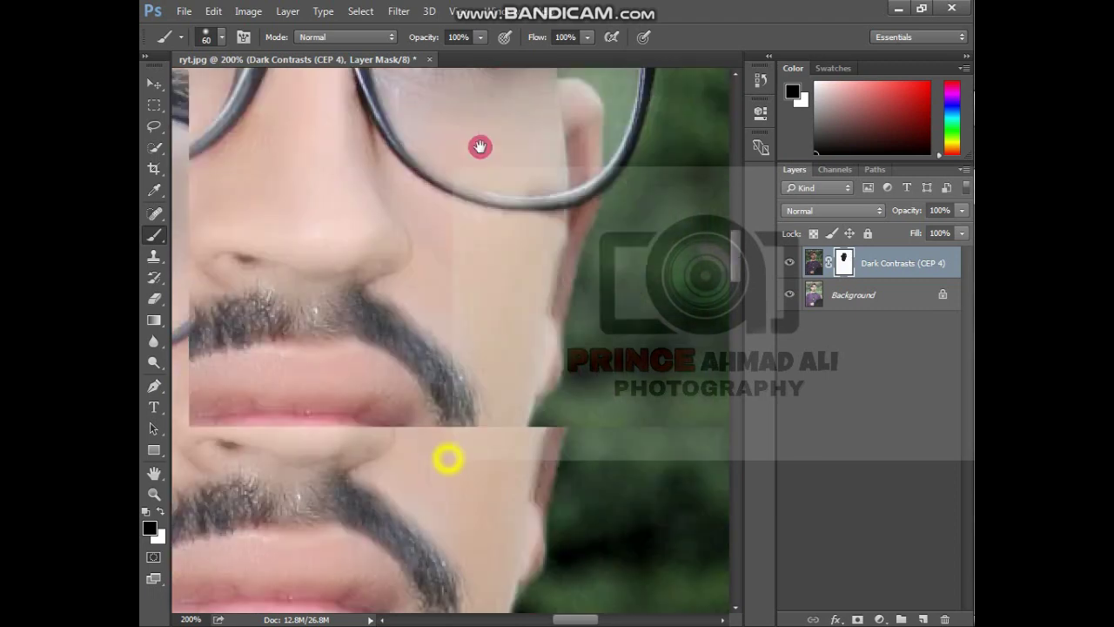
pyautogui.moveTo(496, 187)
pyautogui.mouseDown()
pyautogui.moveTo(523, 216)
pyautogui.moveTo(521, 357)
pyautogui.mouseUp()
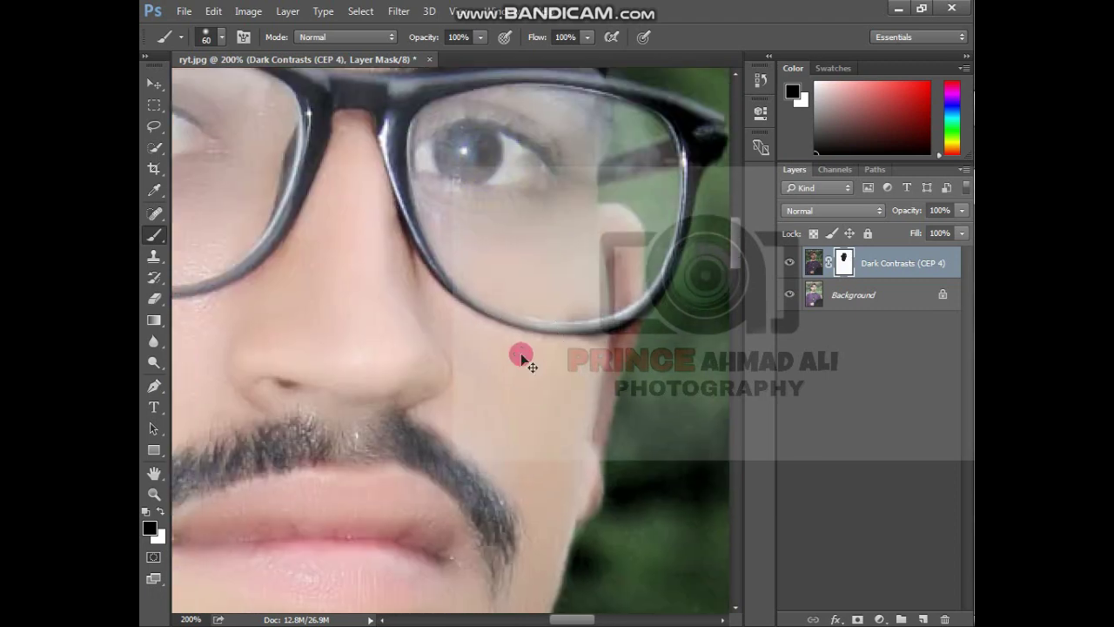
pyautogui.scroll(-6, 521, 357)
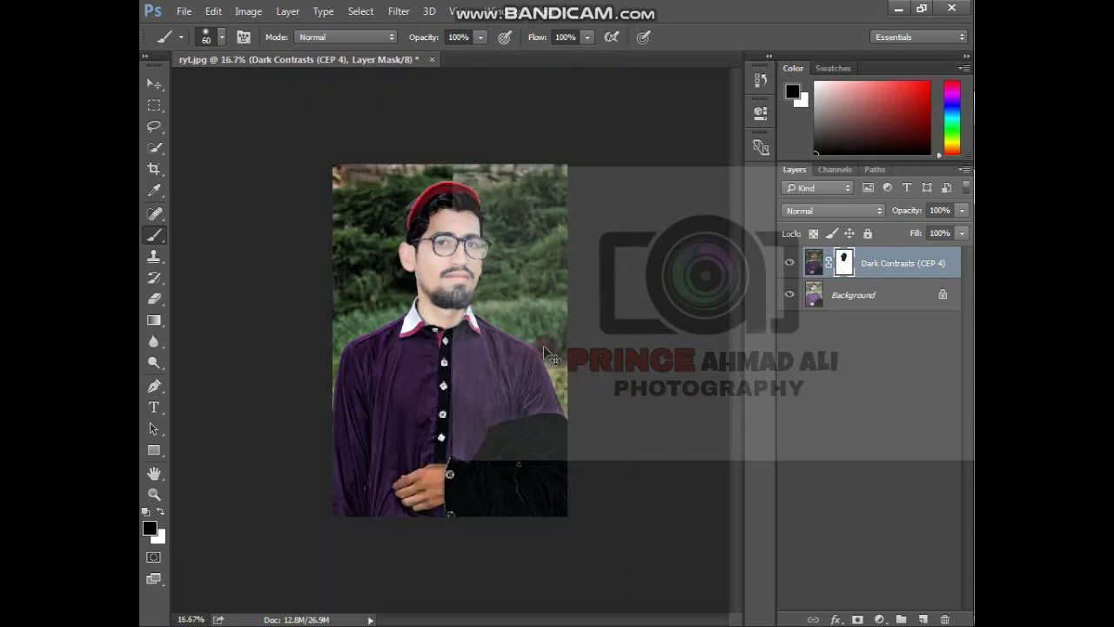
# Reduce the brush size to 10 and paint black on the mask over the far ear's edge beside the cheek and glasses.
pyautogui.scroll(1, 548, 357)
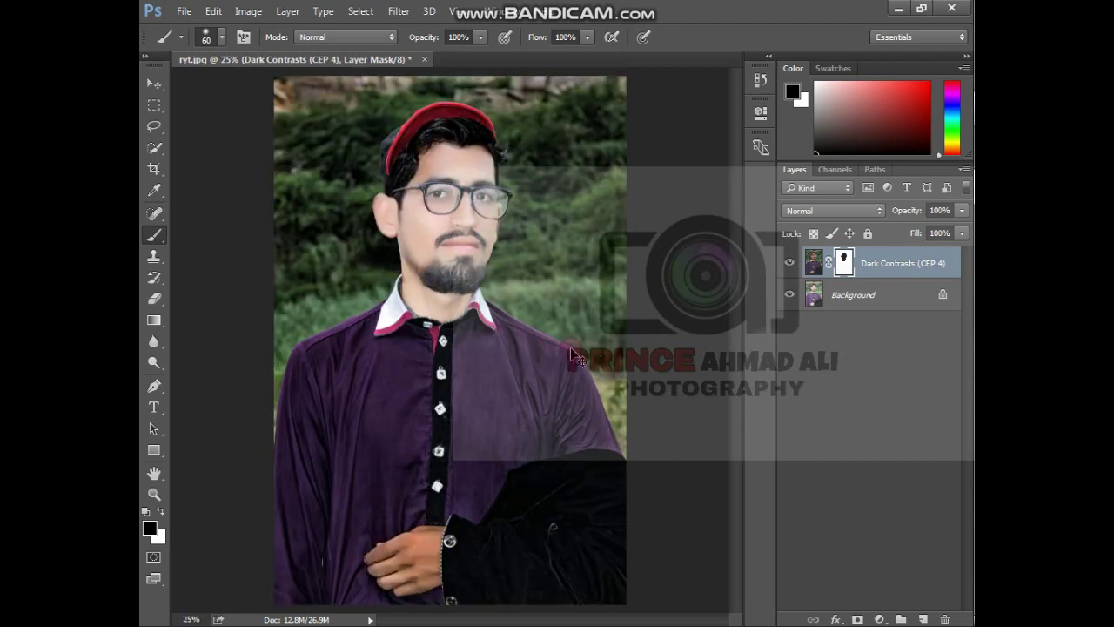
pyautogui.scroll(4, 572, 356)
pyautogui.scroll(6, 505, 391)
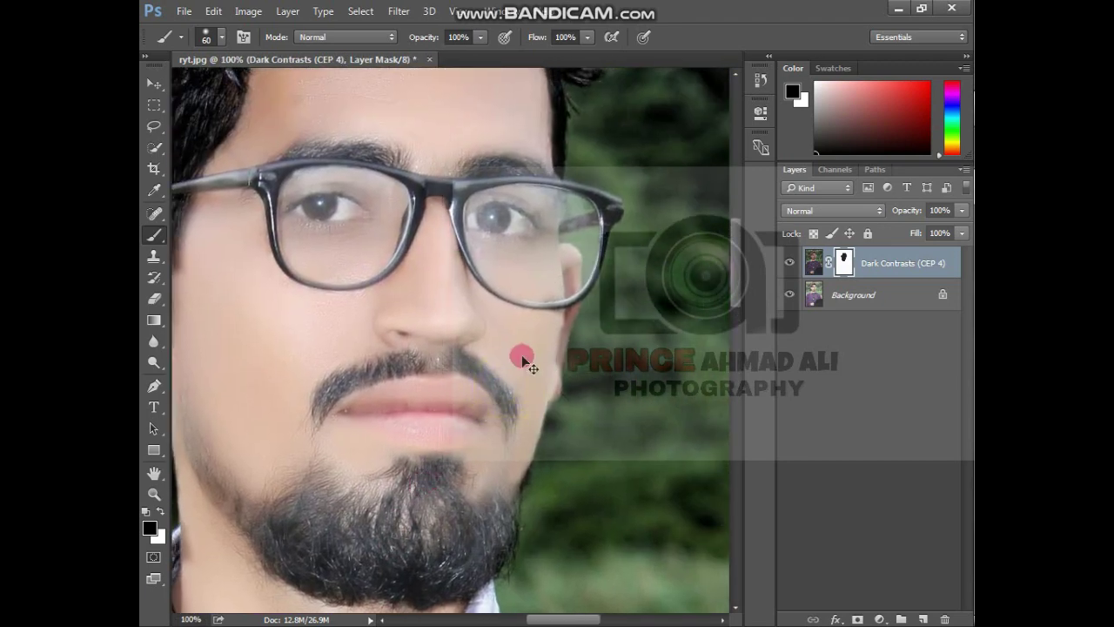
pyautogui.scroll(3, 523, 358)
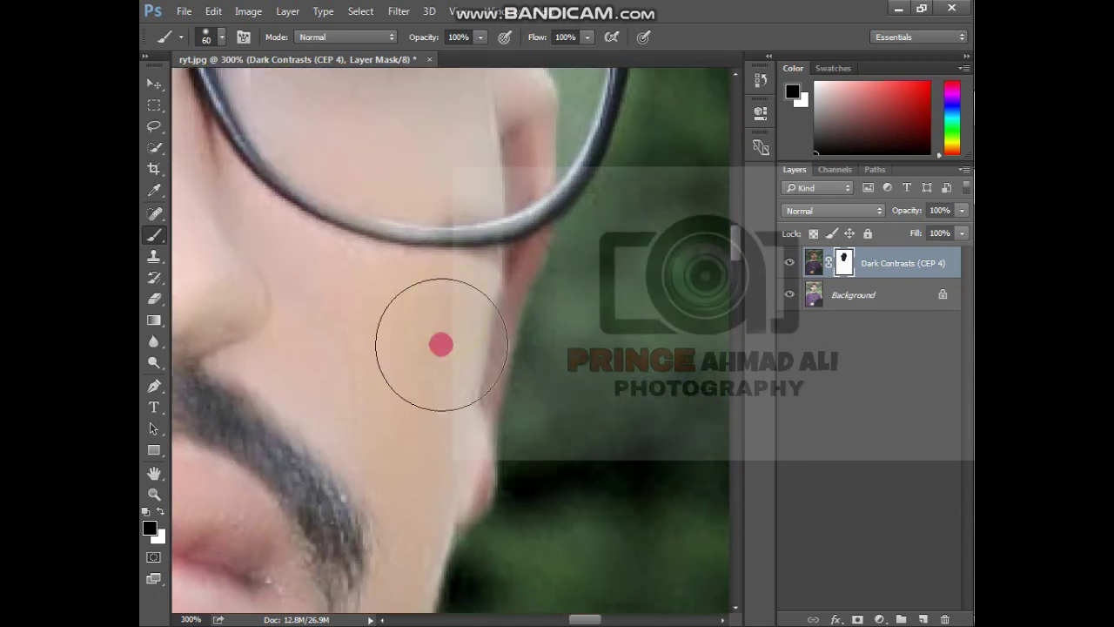
pyautogui.press('[')
pyautogui.press('[')
pyautogui.press('[')
pyautogui.press('[')
pyautogui.press('[')
pyautogui.press('[')
pyautogui.click(520, 120)
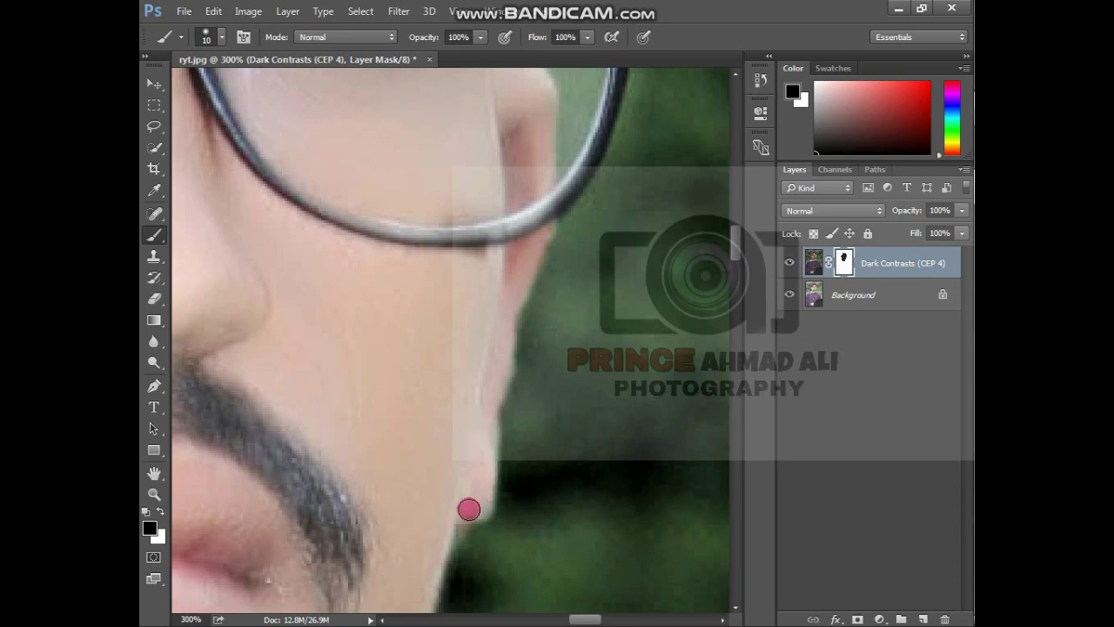
# Mask out the Dark Contrasts effect on the hand and fingers with black, enlarging the brush to size 60.
pyautogui.scroll(-7, 502, 382)
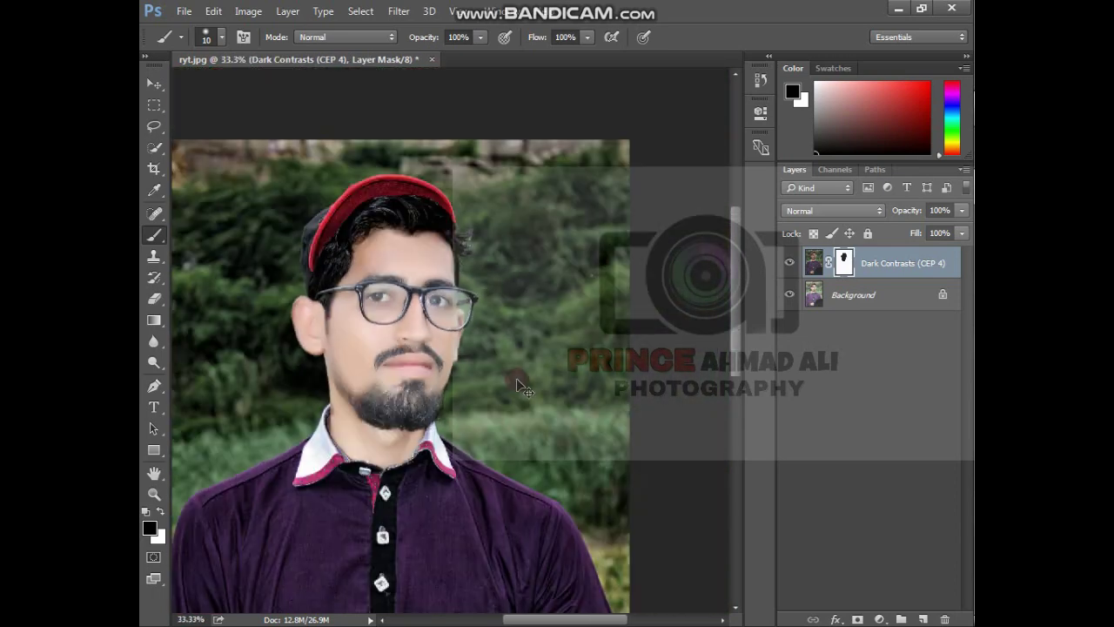
pyautogui.scroll(3, 503, 373)
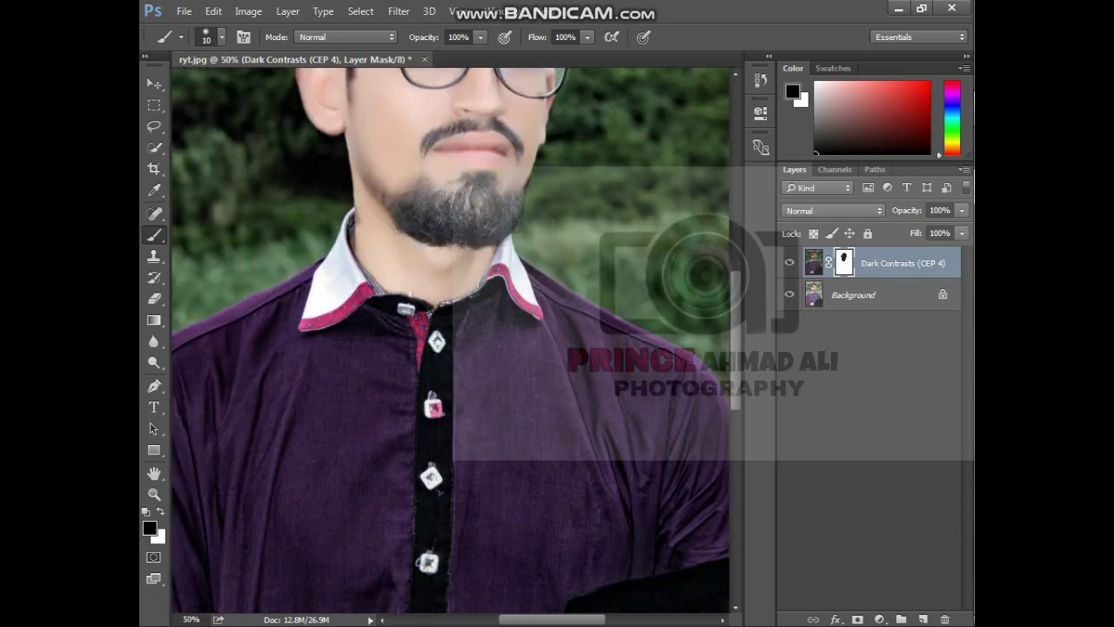
pyautogui.moveTo(433, 406); pyautogui.dragTo(447, 149)
pyautogui.scroll(2, 423, 311)
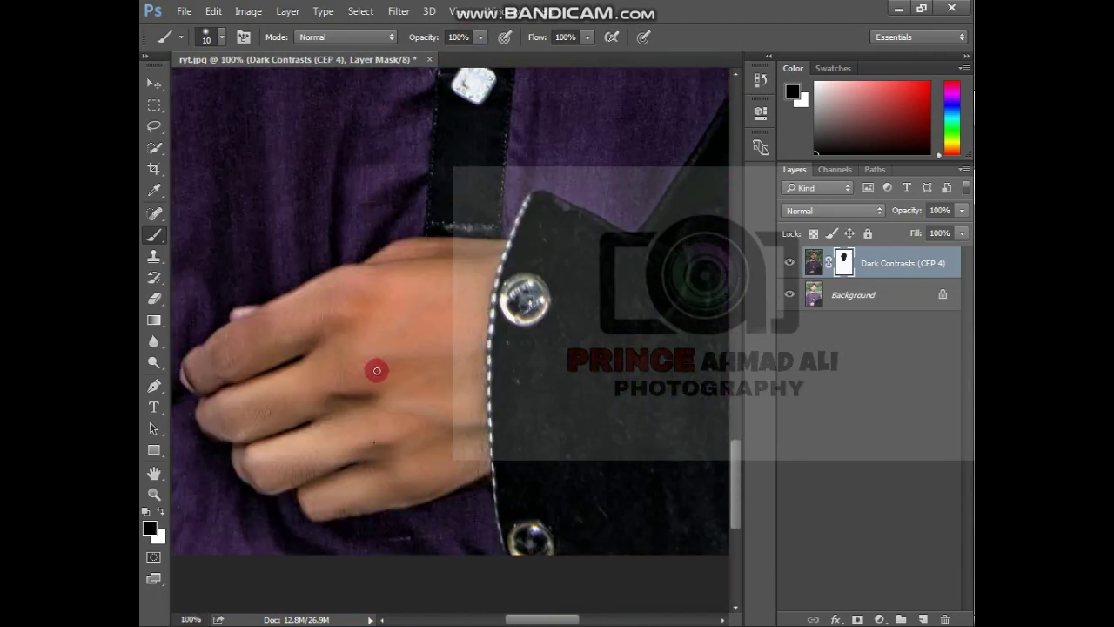
pyautogui.moveTo(376, 371); pyautogui.dragTo(453, 319)
pyautogui.press(']')
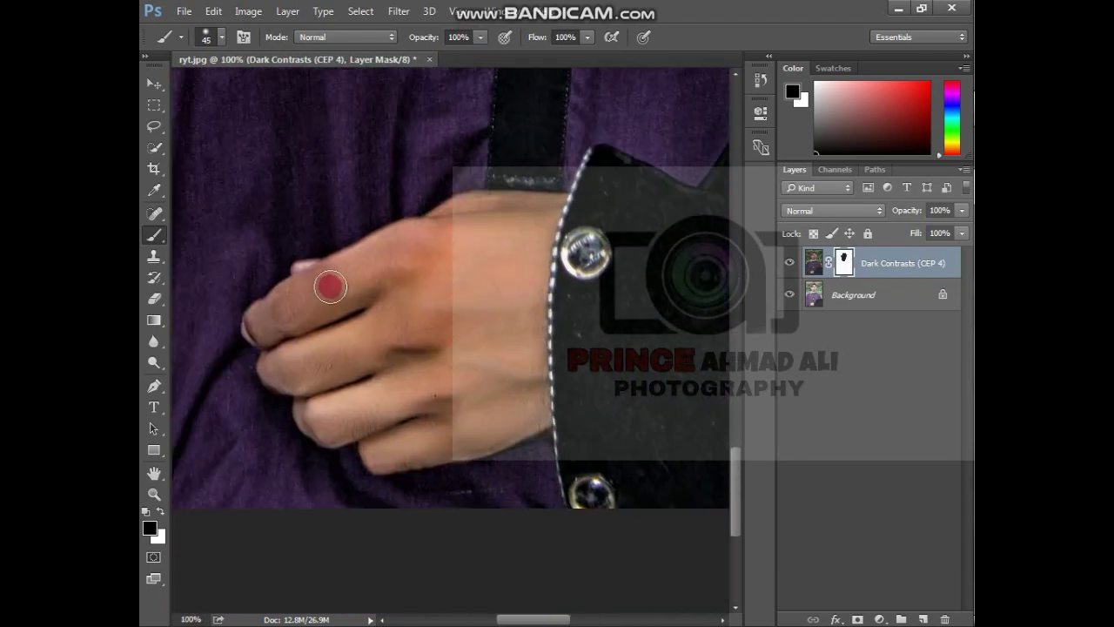
pyautogui.press(']')
pyautogui.press(']')
pyautogui.press(']')
pyautogui.moveTo(330, 287)
pyautogui.mouseDown()
pyautogui.moveTo(457, 294)
pyautogui.moveTo(552, 224)
pyautogui.moveTo(483, 213)
pyautogui.moveTo(465, 229)
pyautogui.moveTo(497, 281)
pyautogui.moveTo(531, 243)
pyautogui.moveTo(523, 386)
pyautogui.moveTo(497, 397)
pyautogui.moveTo(498, 418)
pyautogui.moveTo(448, 435)
pyautogui.moveTo(485, 430)
pyautogui.moveTo(375, 445)
pyautogui.moveTo(502, 380)
pyautogui.moveTo(380, 304)
pyautogui.moveTo(453, 236)
pyautogui.moveTo(364, 264)
pyautogui.moveTo(259, 318)
pyautogui.moveTo(299, 323)
pyautogui.moveTo(273, 368)
pyautogui.moveTo(316, 368)
pyautogui.moveTo(376, 328)
pyautogui.moveTo(343, 401)
pyautogui.moveTo(311, 405)
pyautogui.moveTo(430, 402)
pyautogui.mouseUp()
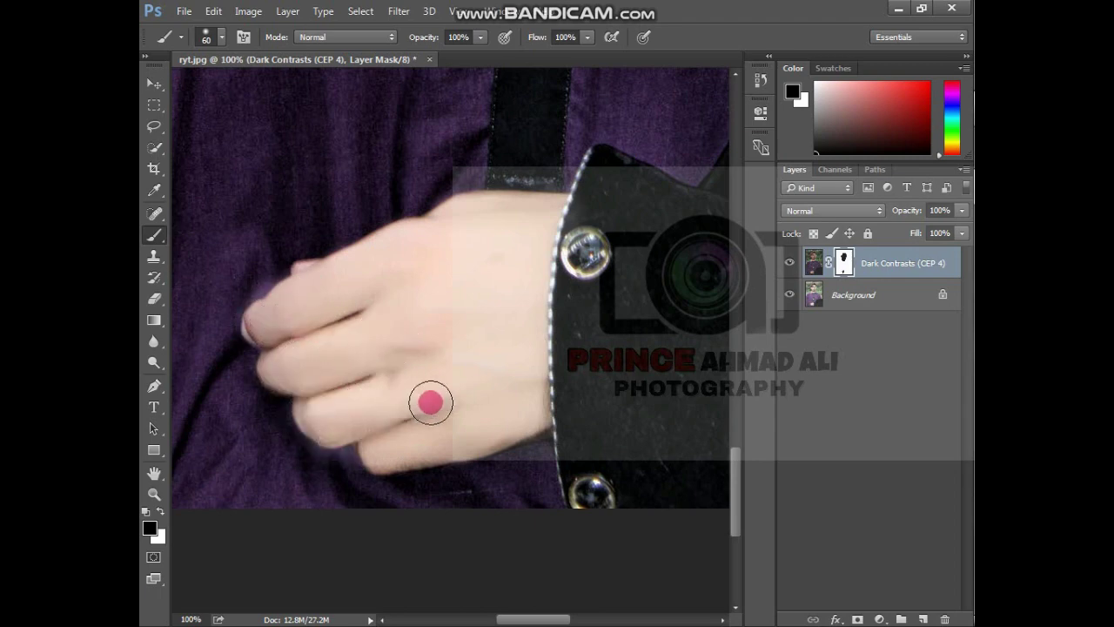
# Switch to the Move tool and inspect the masked portrait as a whole and closer up.
pyautogui.scroll(-5, 511, 333)
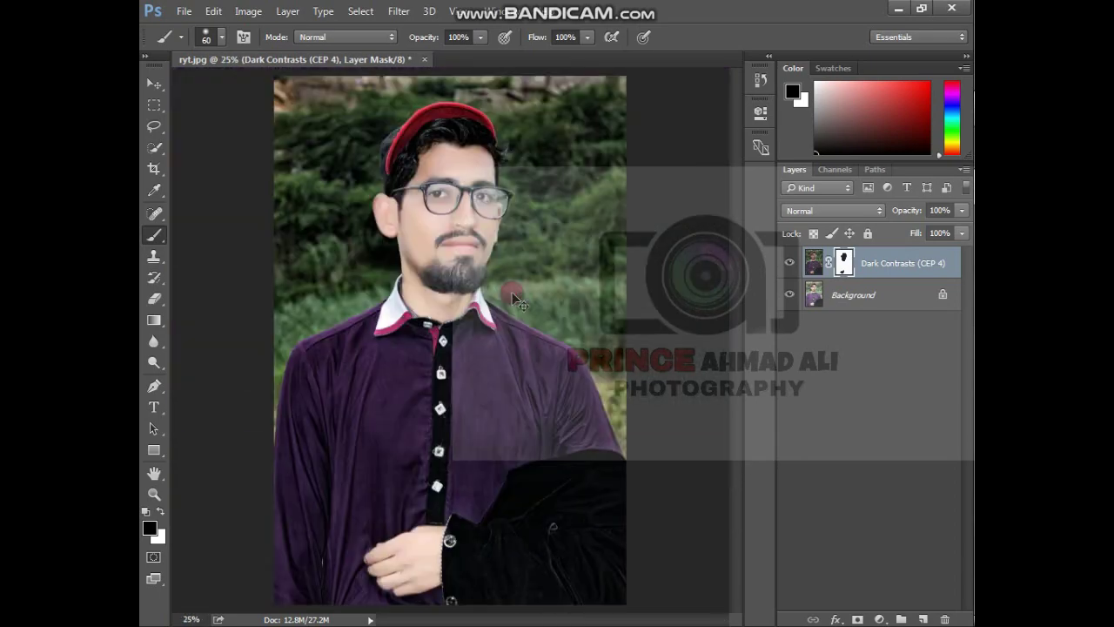
pyautogui.click(153, 84)
pyautogui.hotkey('ctrl', '+')
pyautogui.hotkey('ctrl', '+')
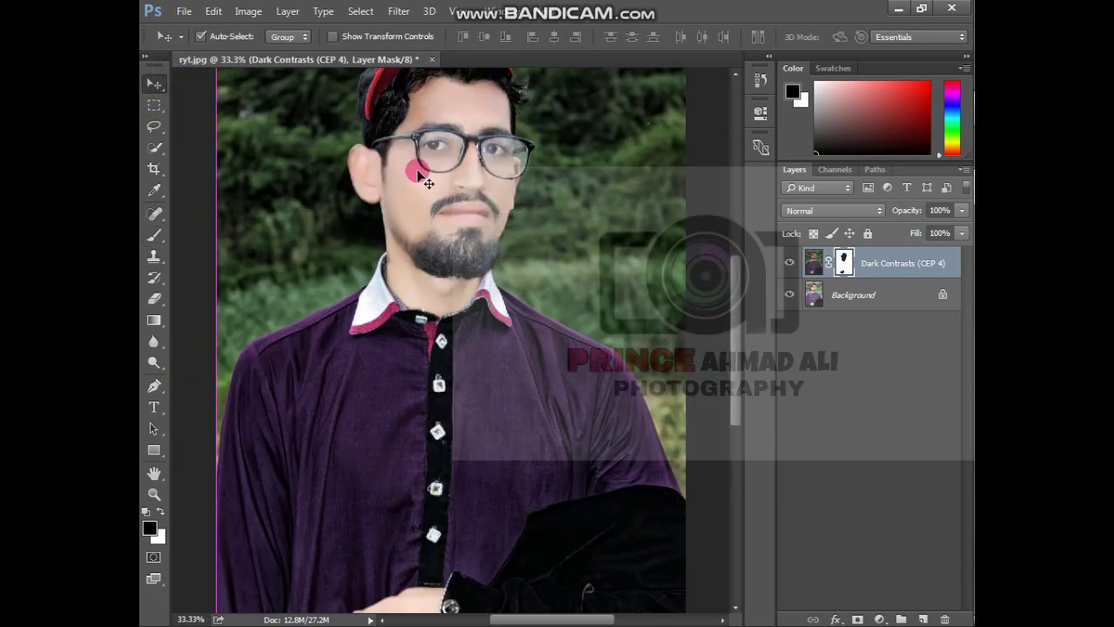
pyautogui.hotkey('ctrl', '-')
pyautogui.hotkey('ctrl', '-')
pyautogui.click(400, 11)
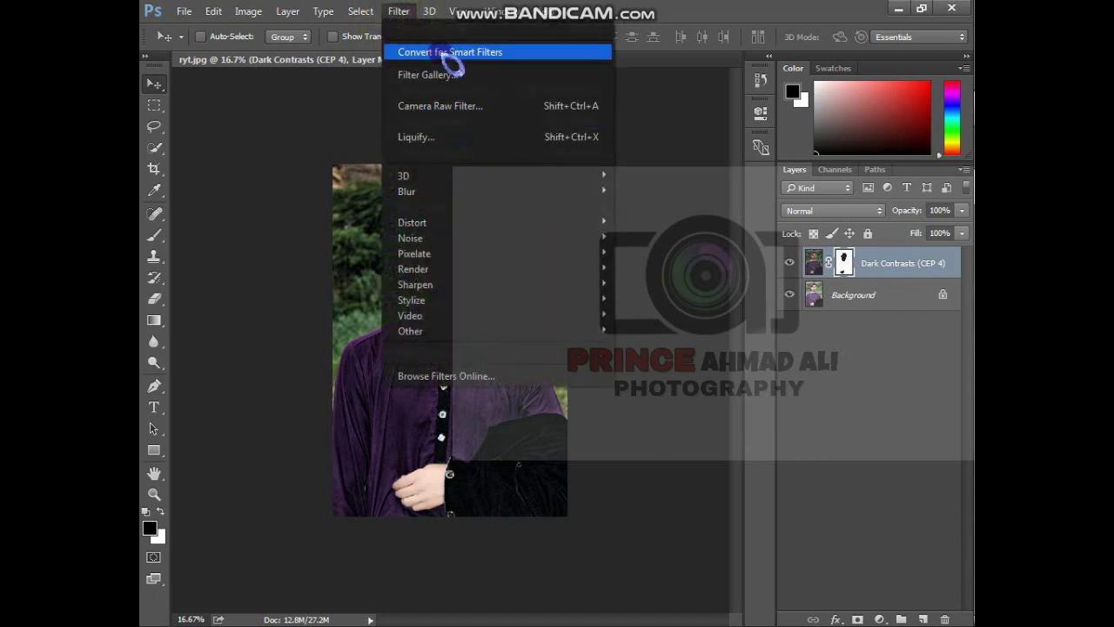
pyautogui.click(814, 262)
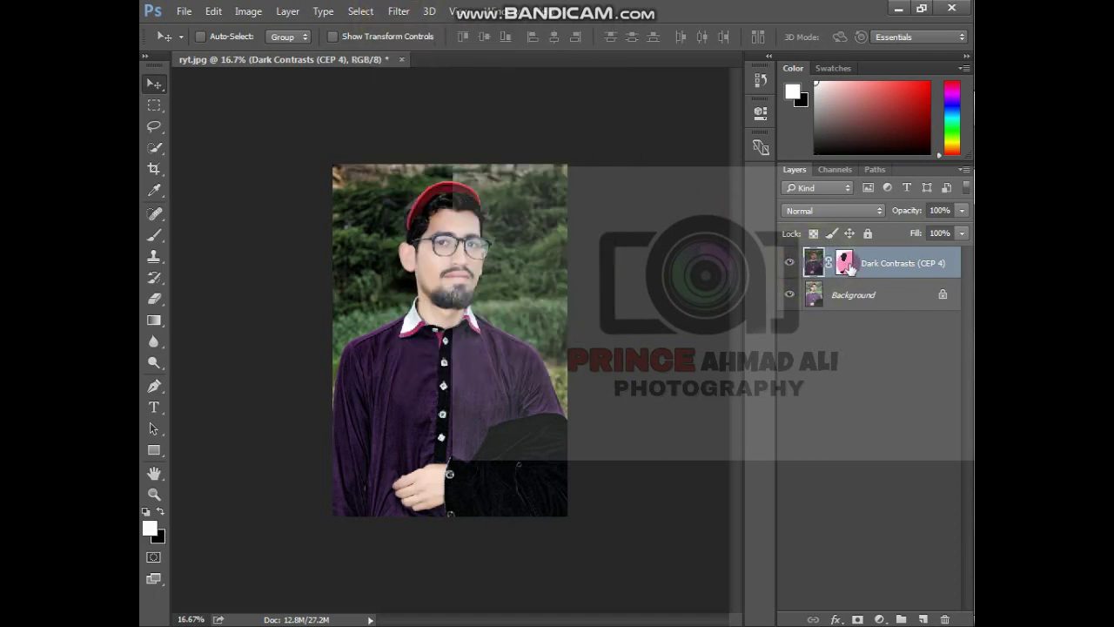
pyautogui.click(844, 263)
# Compare the portrait with the Dark Contrasts layer hidden and shown, leaving the layer visible.
pyautogui.click(787, 263)
pyautogui.click(787, 263)
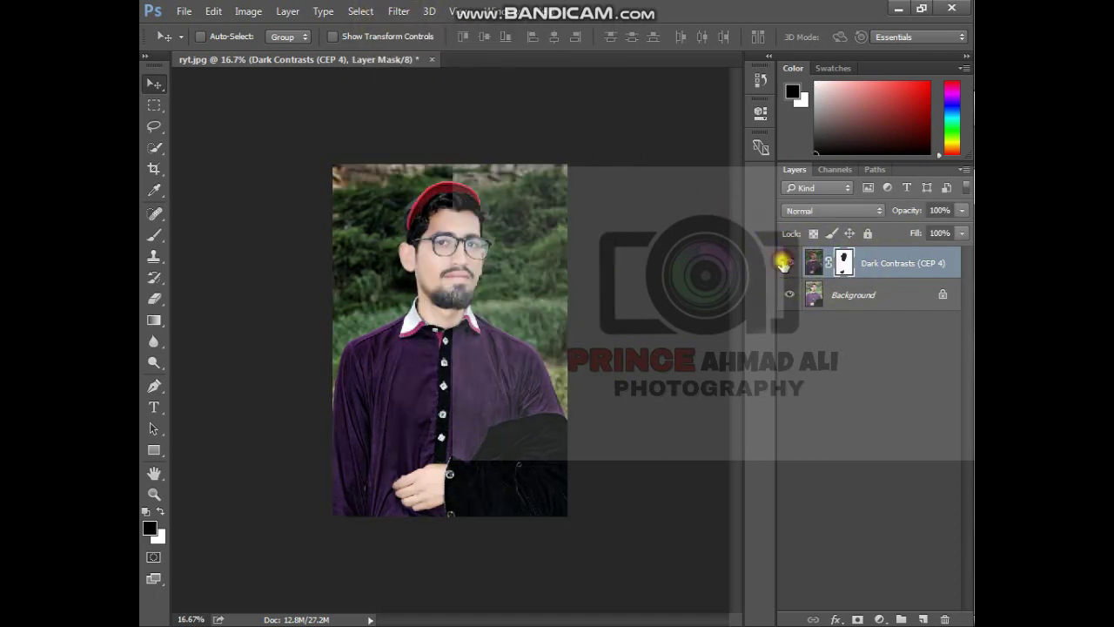
pyautogui.click(787, 263)
pyautogui.click(787, 263)
pyautogui.click(787, 263)
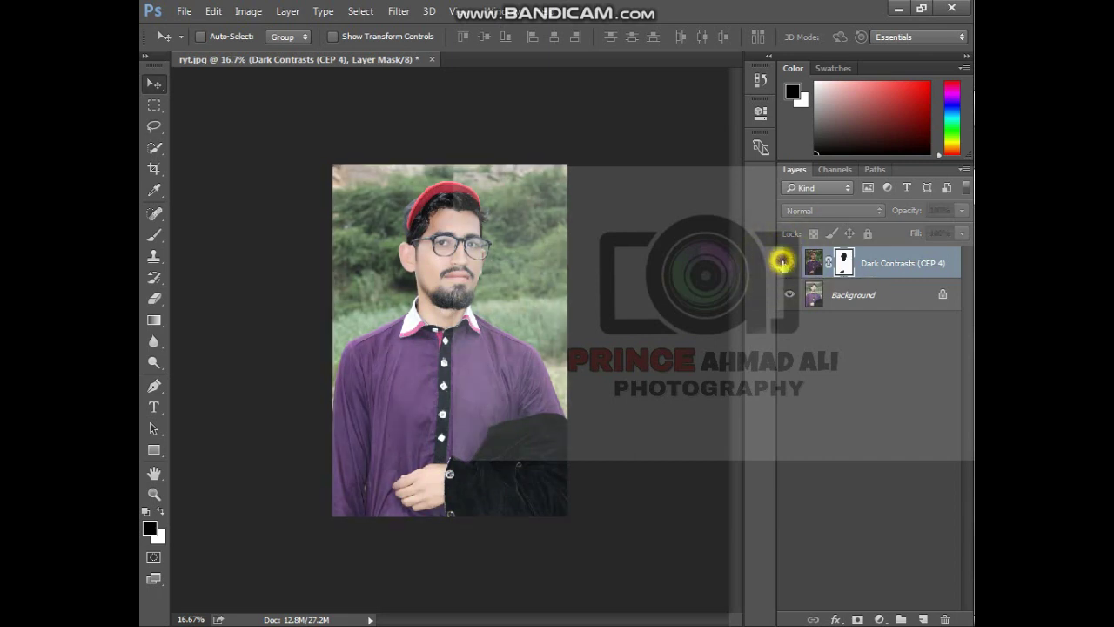
pyautogui.click(783, 262)
pyautogui.click(783, 262)
pyautogui.click(784, 262)
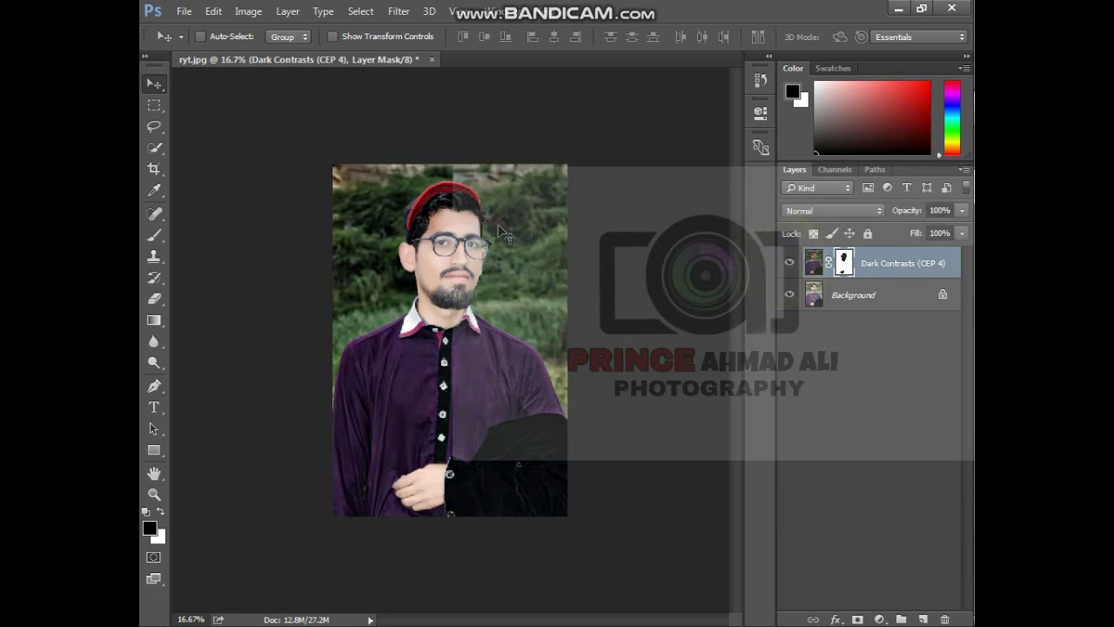
# Merge the Dark Contrasts layer and the Background into a single layer.
pyautogui.keyDown('shift'); pyautogui.click(847, 297); pyautogui.keyUp('shift')
pyautogui.rightClick(825, 291)
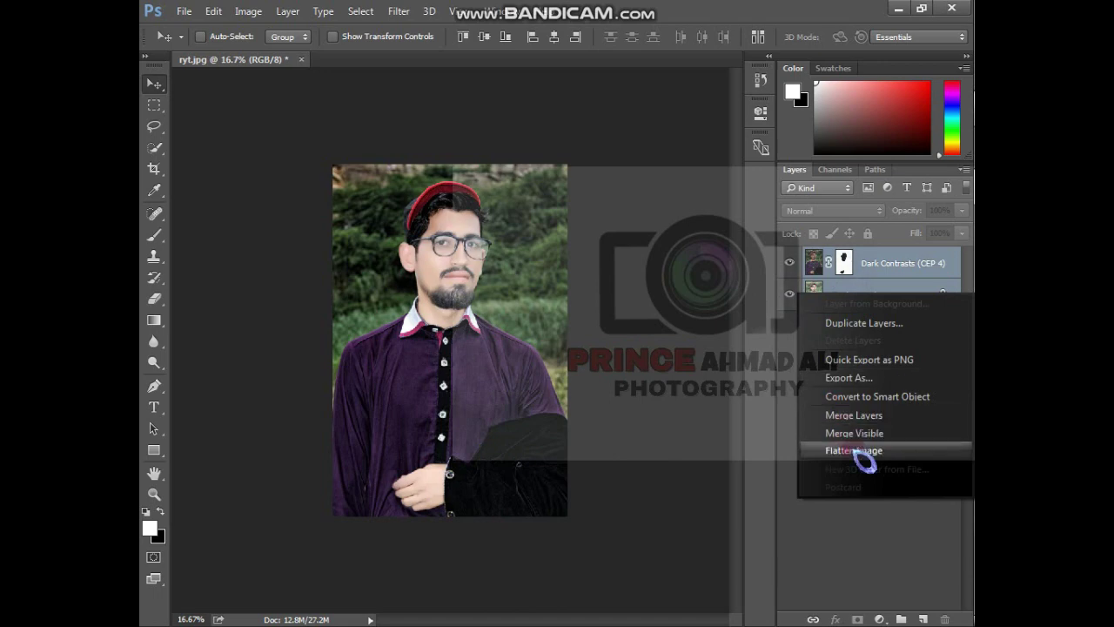
pyautogui.click(853, 415)
# In the Camera Raw Filter, set Exposure -0.75, Contrast +10, Highlights +1, Shadows +68, Whites -17, Blacks +69, Clarity +21 and Vibrance +37.
pyautogui.click(398, 11)
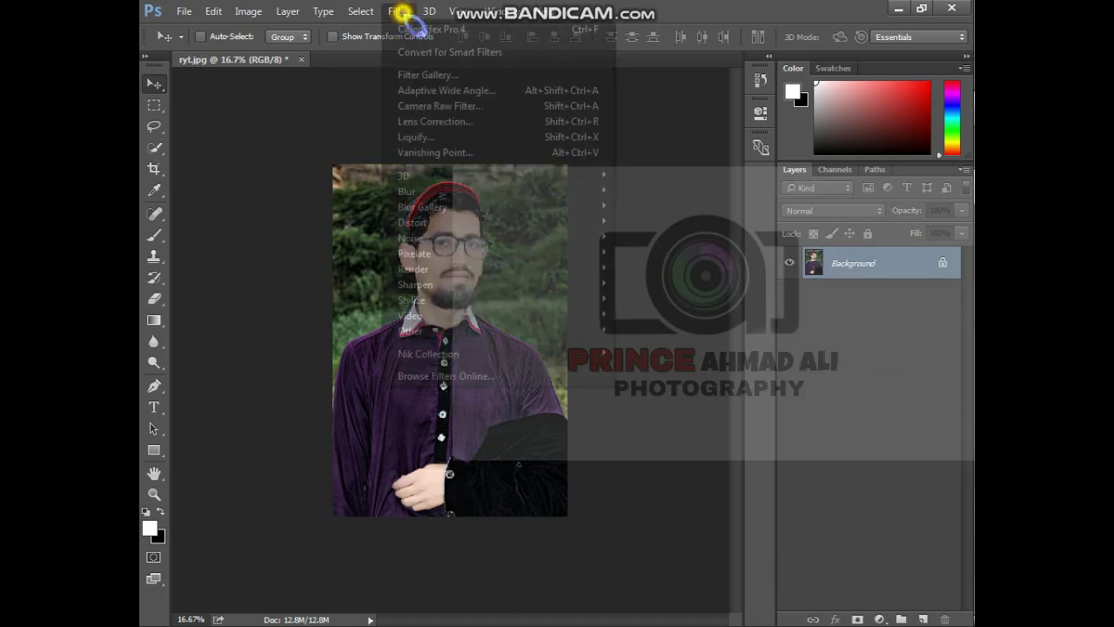
pyautogui.click(444, 107)
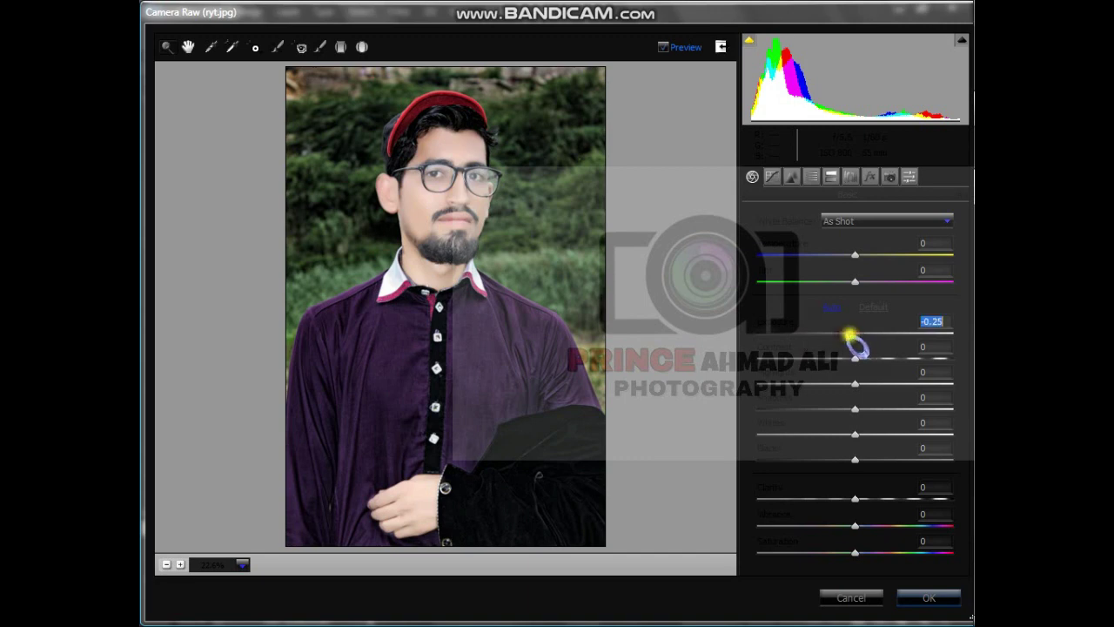
pyautogui.moveTo(849, 339); pyautogui.dragTo(922, 395)
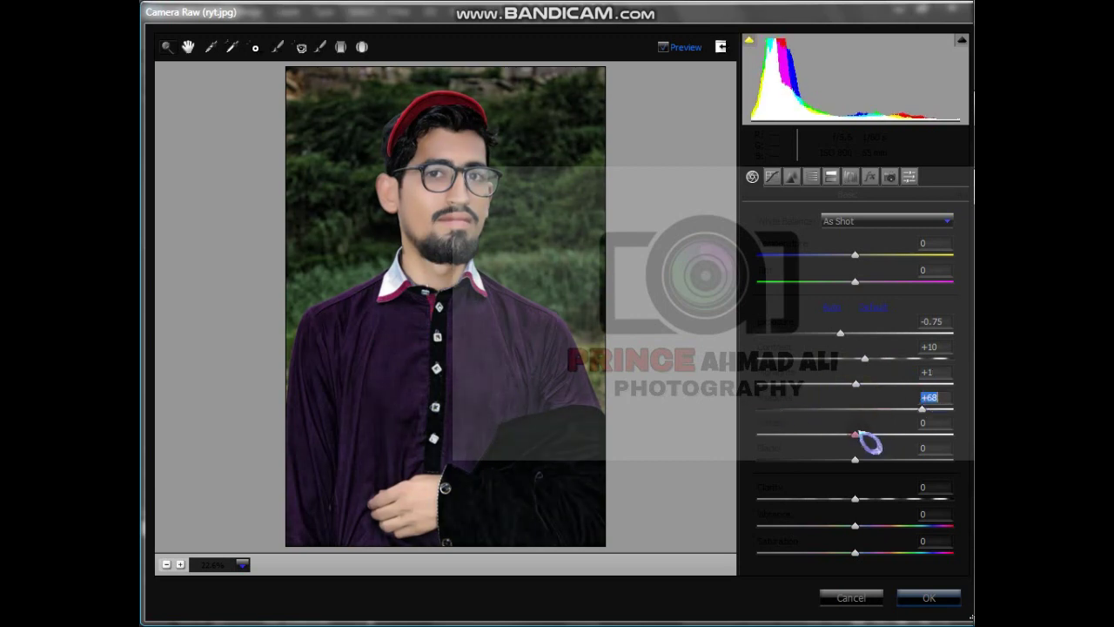
pyautogui.moveTo(857, 434); pyautogui.dragTo(955, 470)
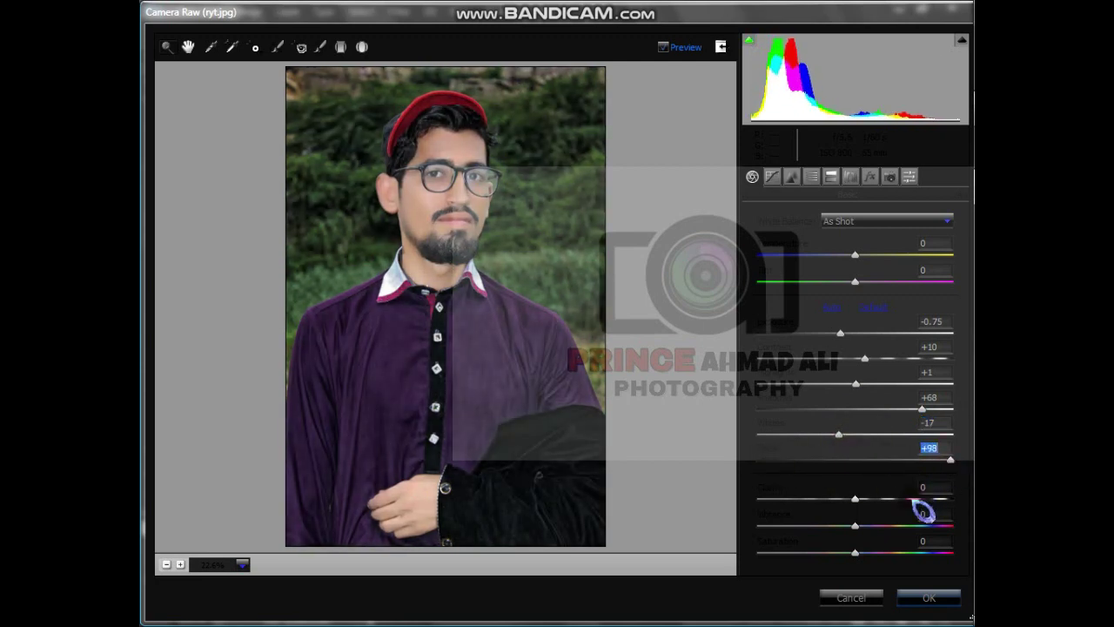
pyautogui.moveTo(945, 458); pyautogui.dragTo(922, 459)
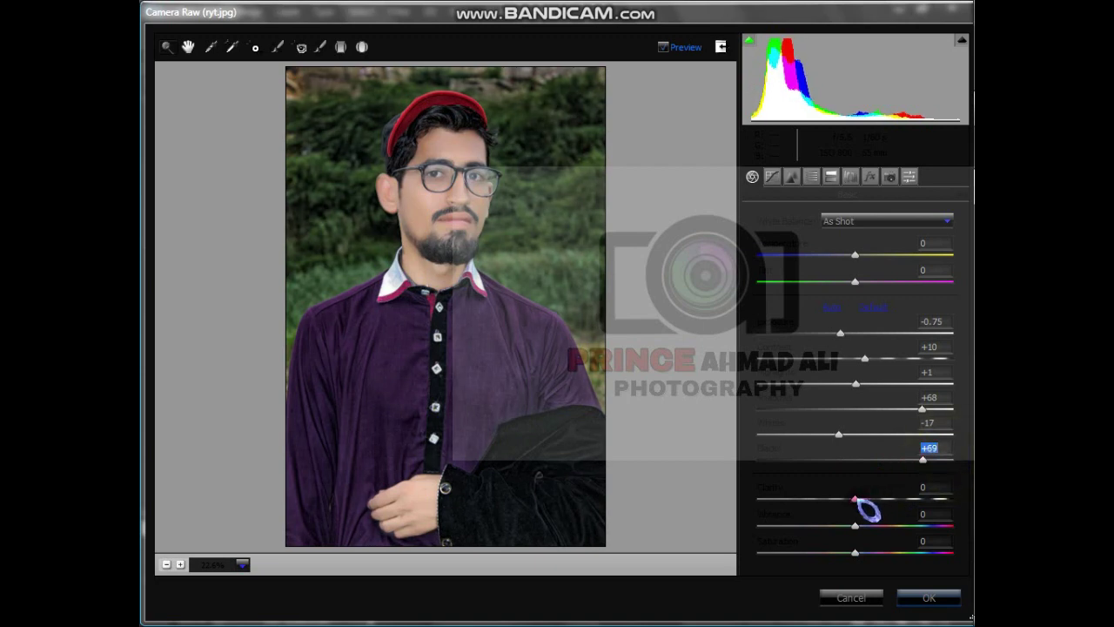
pyautogui.moveTo(854, 499); pyautogui.dragTo(900, 508)
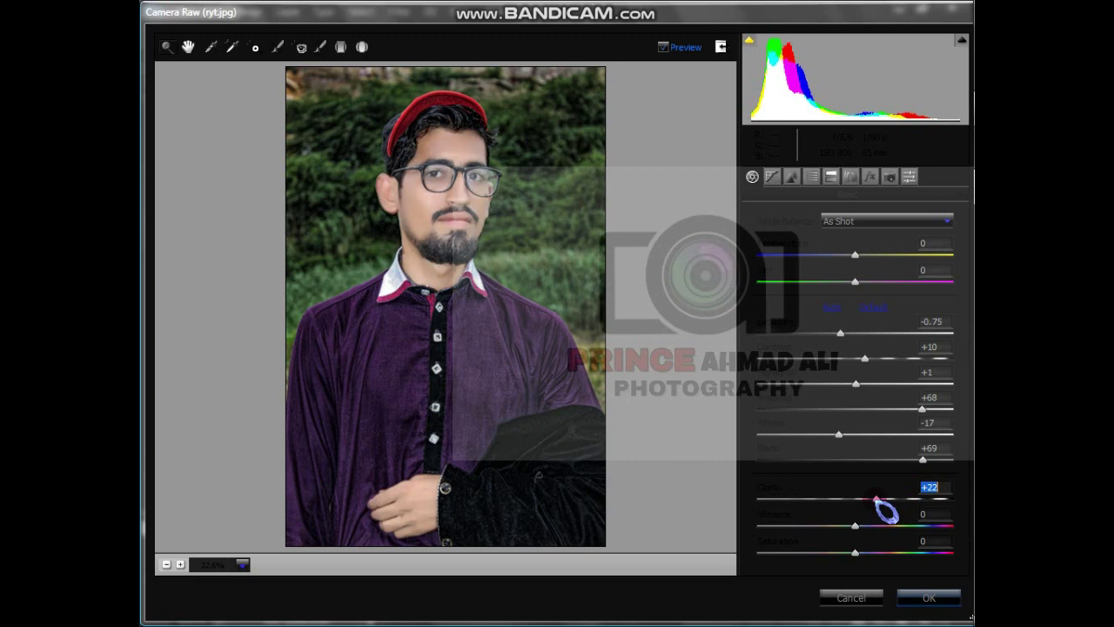
pyautogui.moveTo(855, 526); pyautogui.dragTo(897, 526)
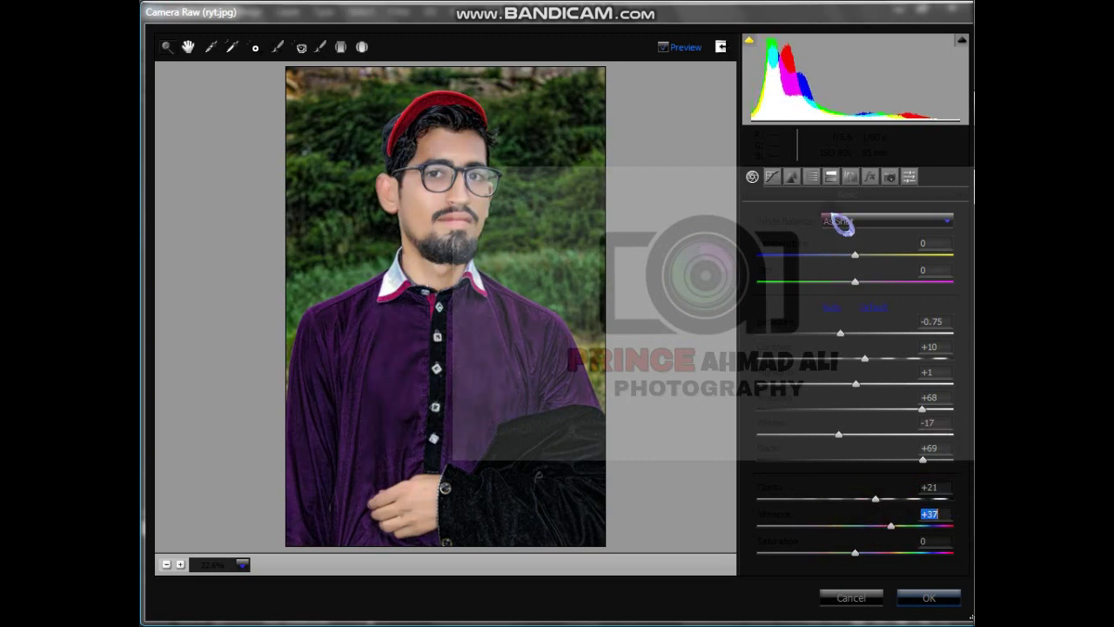
# Set the Luminance noise reduction to 6 and the post-crop vignetting amount to -32.
pyautogui.click(791, 177)
pyautogui.moveTo(757, 377); pyautogui.dragTo(823, 381)
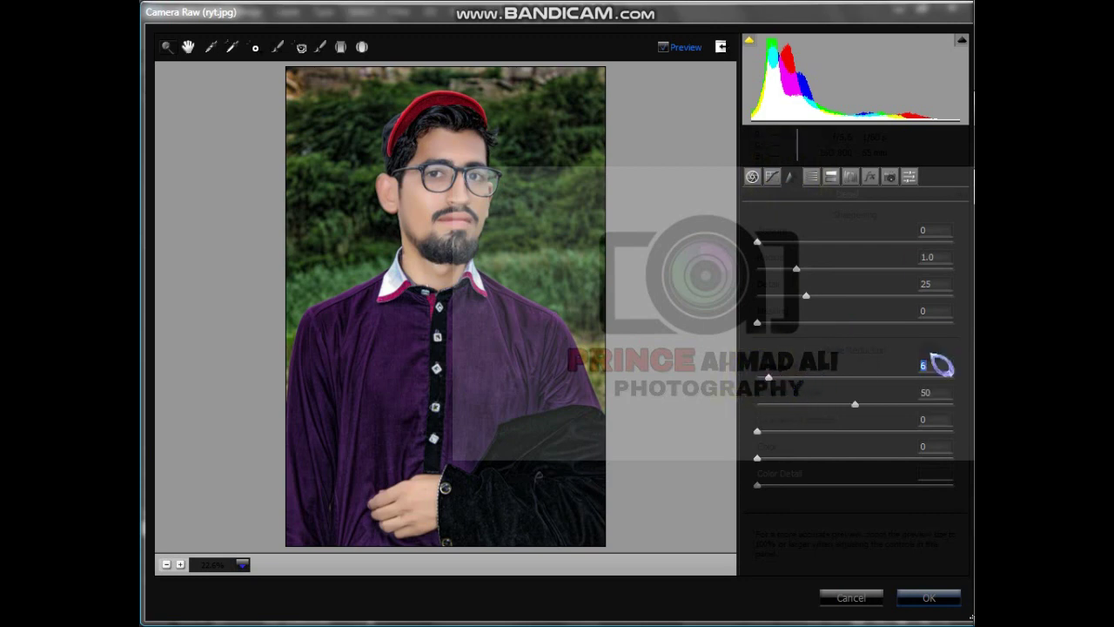
pyautogui.click(868, 177)
pyautogui.moveTo(865, 388); pyautogui.dragTo(838, 394)
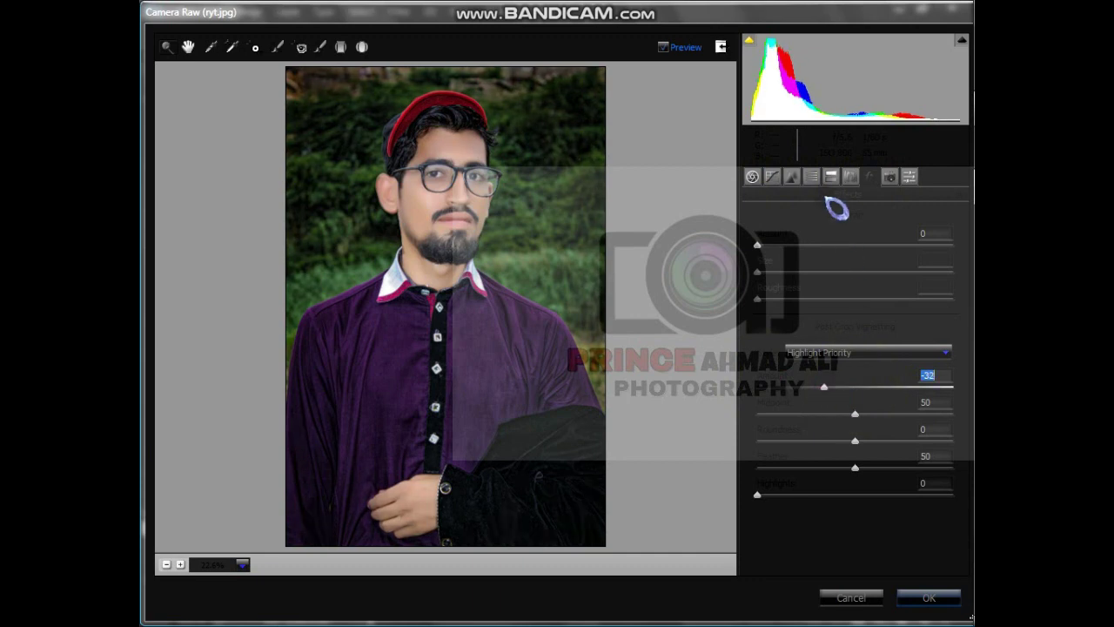
# Shift the background foliage hues by setting the Yellows hue to -100 and lowering the Greens hue to its minimum.
pyautogui.click(809, 178)
pyautogui.click(795, 178)
pyautogui.click(835, 178)
pyautogui.click(814, 179)
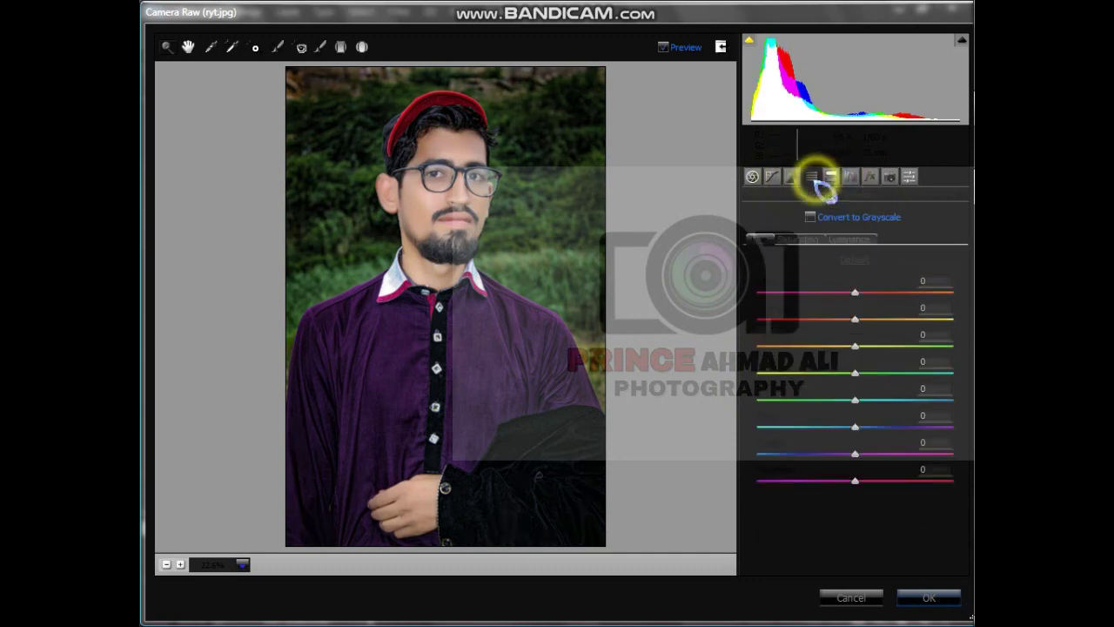
pyautogui.moveTo(971, 365); pyautogui.dragTo(788, 373)
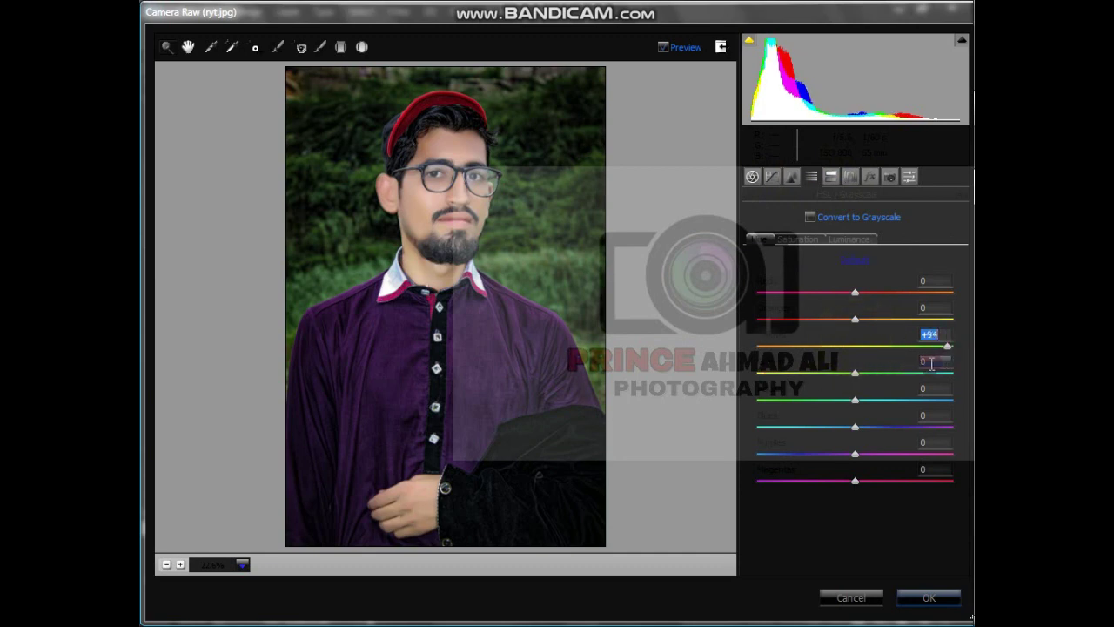
pyautogui.click(763, 238)
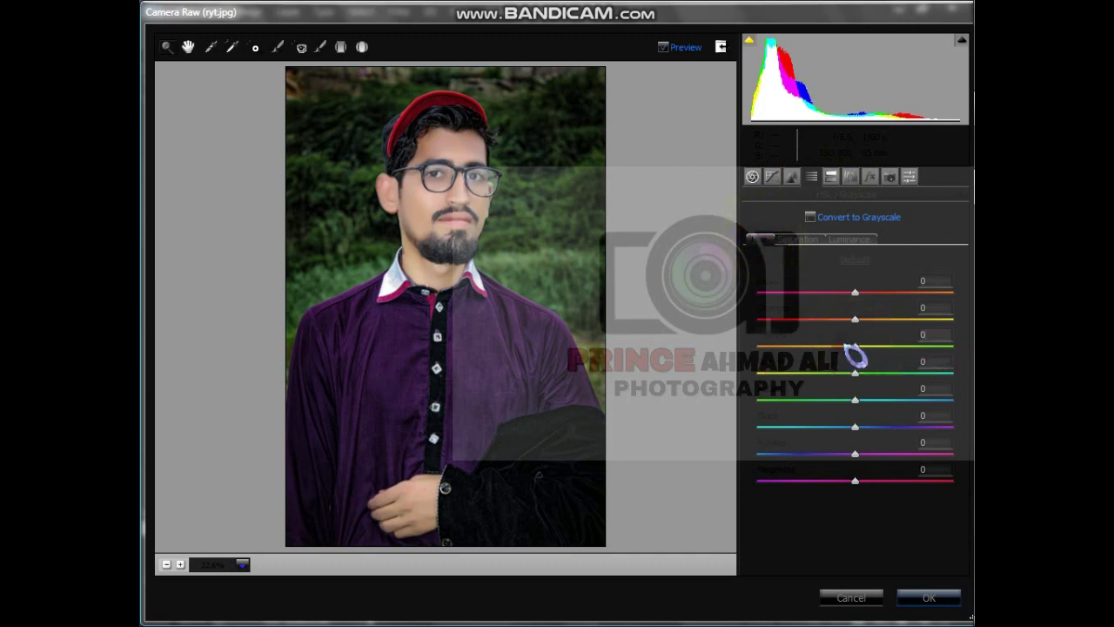
pyautogui.moveTo(860, 355); pyautogui.dragTo(778, 354)
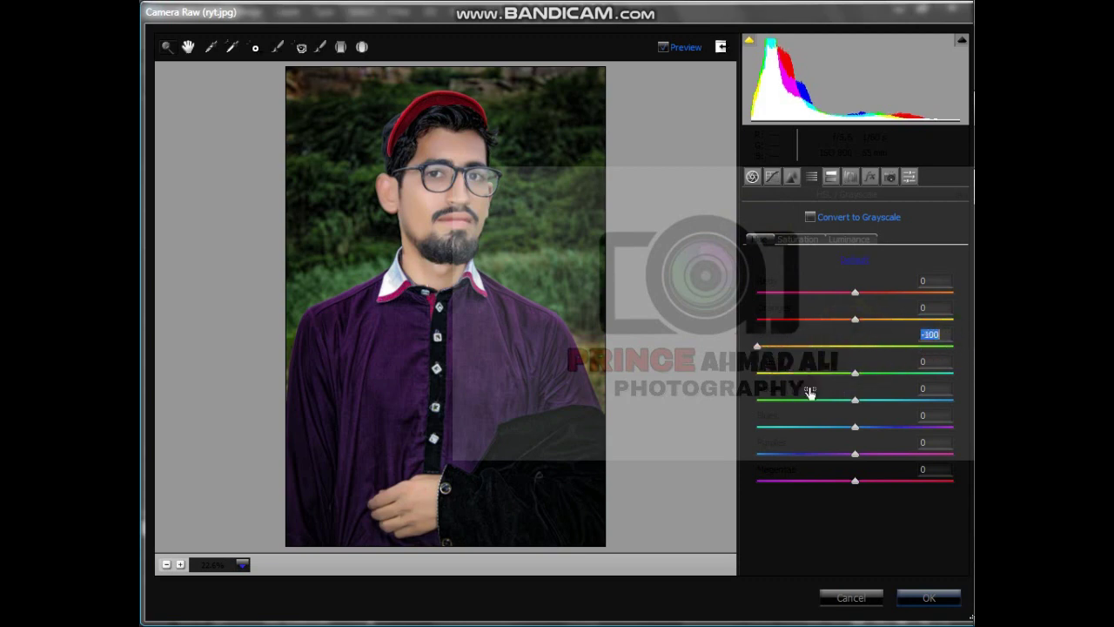
pyautogui.moveTo(858, 375); pyautogui.dragTo(741, 373)
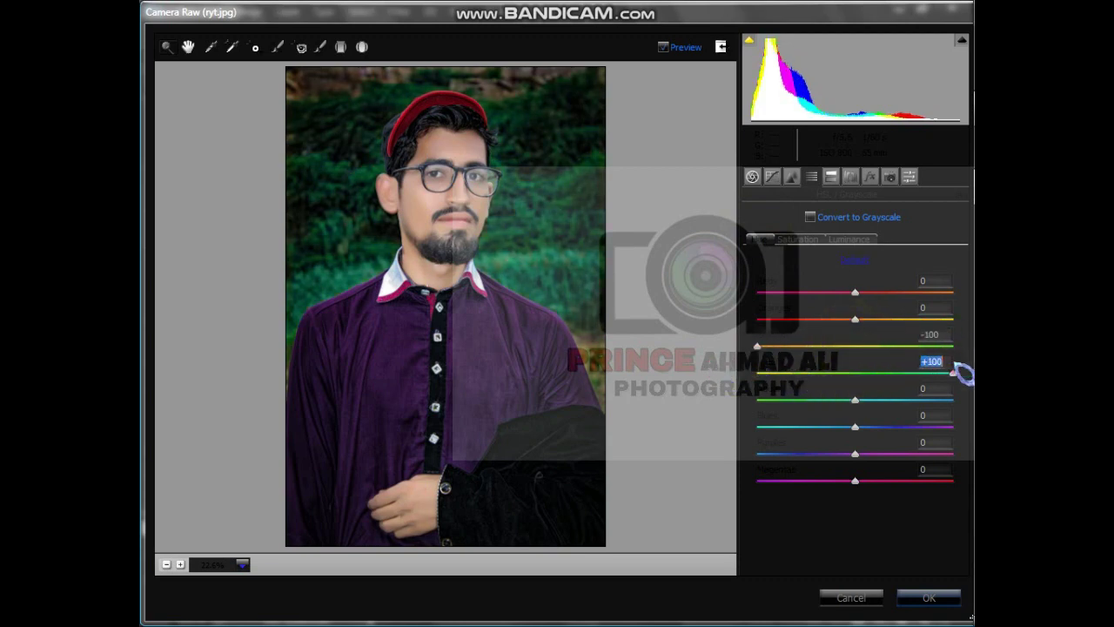
# Set the saturation of Yellows to +100 and Greens to +22, and apply the Camera Raw adjustments.
pyautogui.click(794, 239)
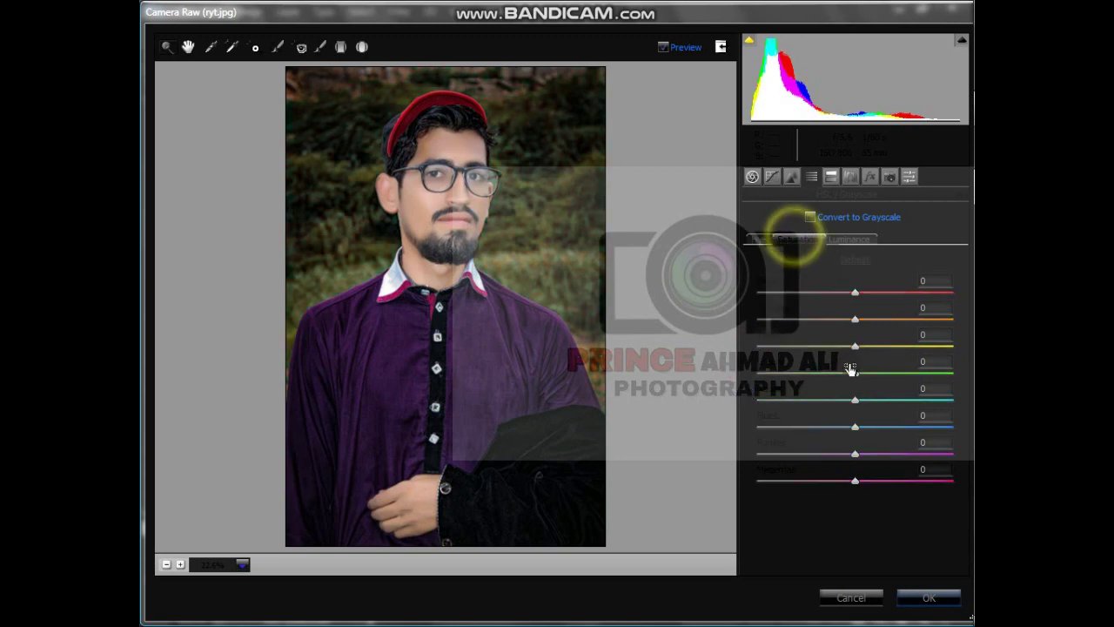
pyautogui.moveTo(856, 346); pyautogui.dragTo(954, 346)
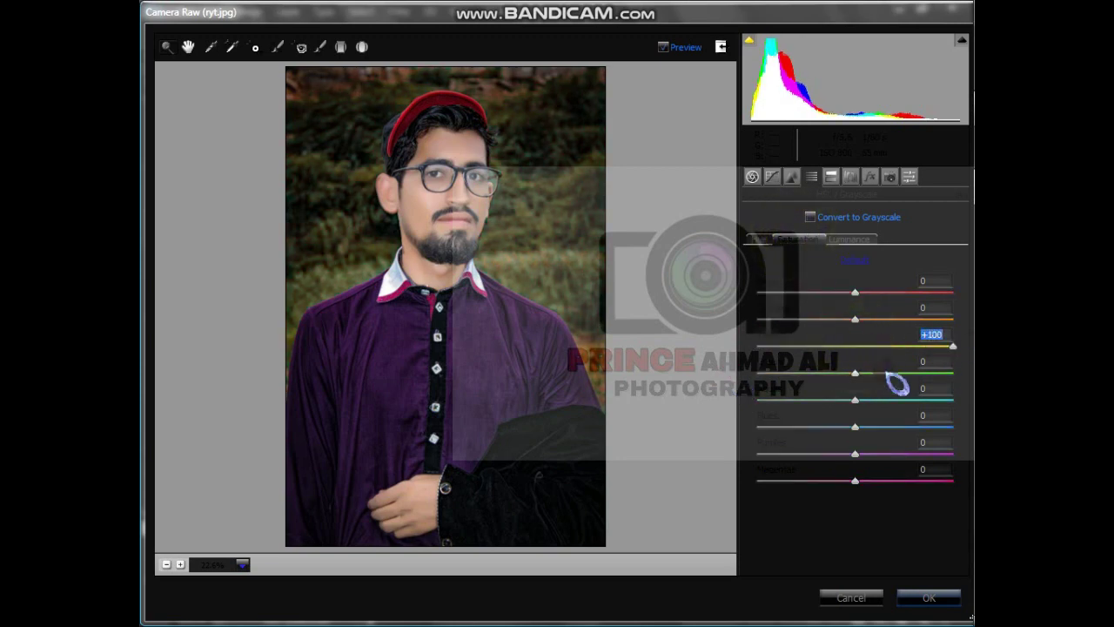
pyautogui.moveTo(855, 373)
pyautogui.mouseDown()
pyautogui.moveTo(971, 373)
pyautogui.moveTo(842, 373)
pyautogui.mouseUp()
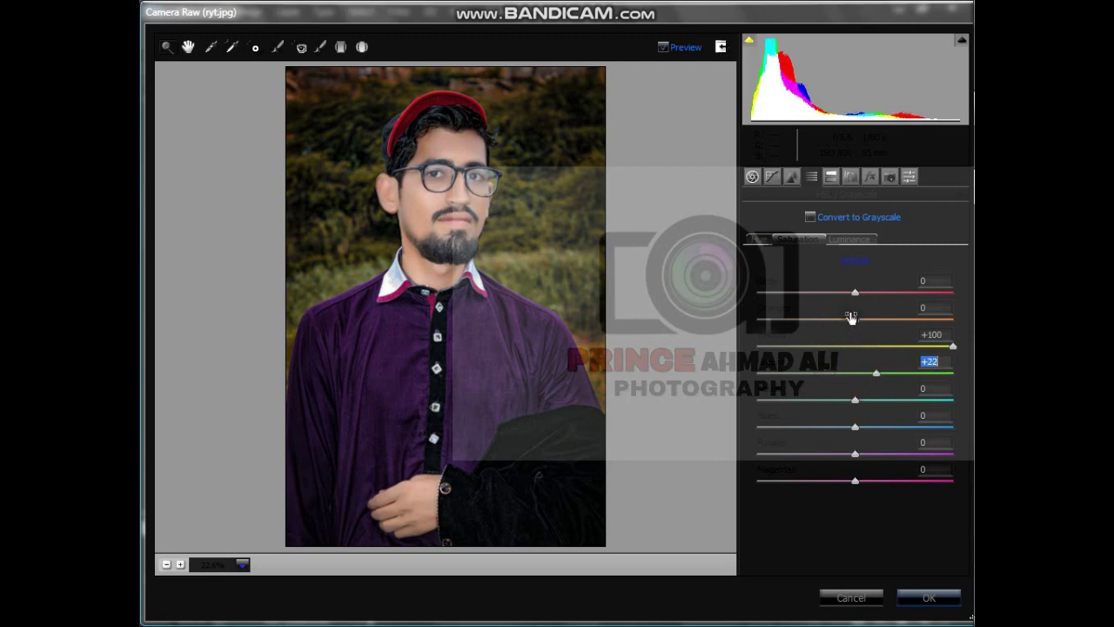
pyautogui.click(753, 177)
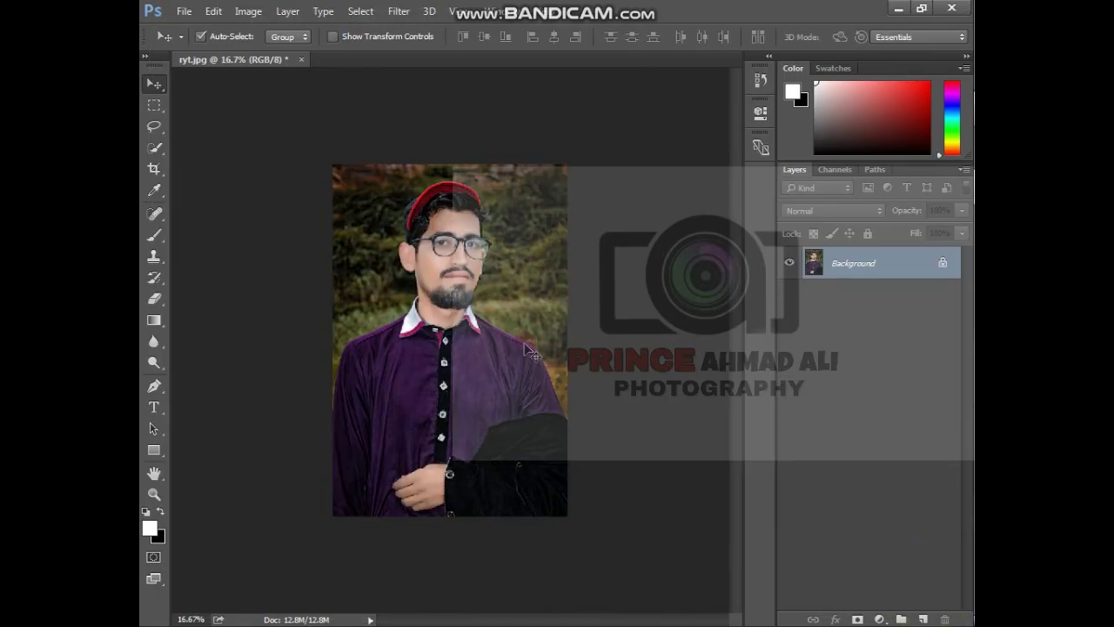
# Compare the portrait before and after the Camera Raw grading by toggling the last edit off and on.
pyautogui.hotkey('ctrl', 'z')
pyautogui.hotkey('ctrl', 'z')
pyautogui.hotkey('ctrl', 'z')
pyautogui.hotkey('ctrl', 'z')
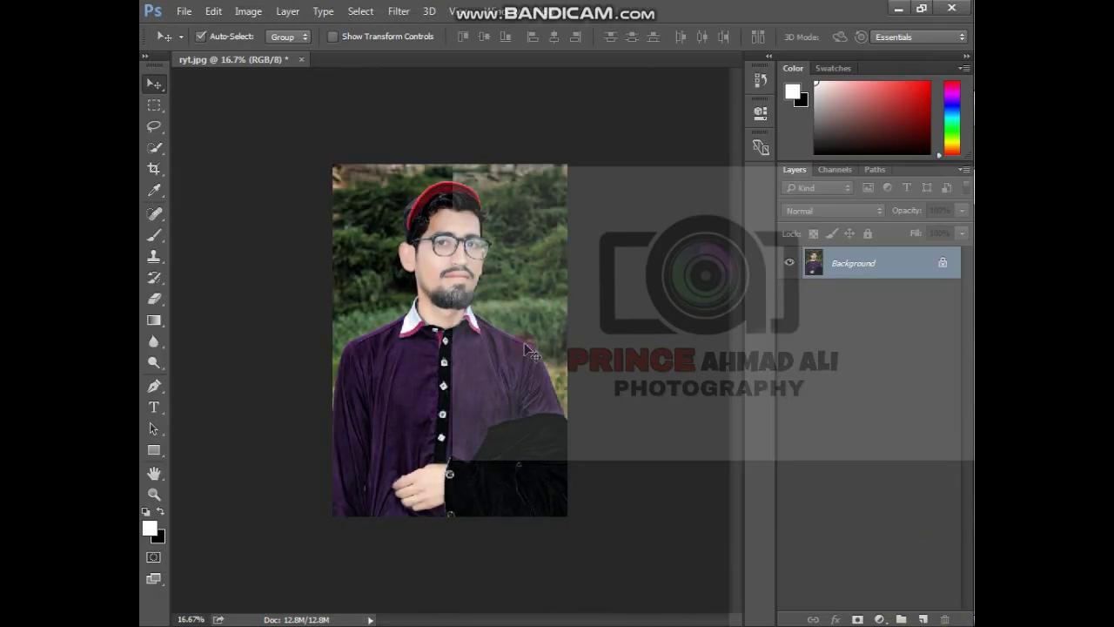
pyautogui.hotkey('ctrl', 'z')
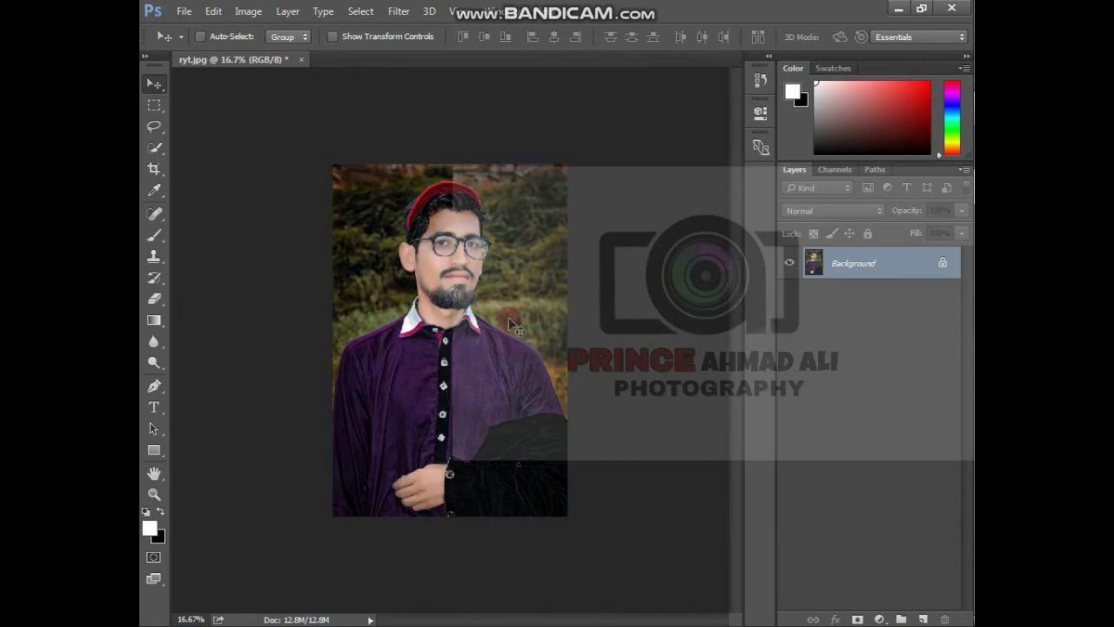
# Examine the graded face, beard and collar up close, and return to the view of the whole portrait.
pyautogui.keyDown('ctrl'); pyautogui.click(470, 260); pyautogui.keyUp('ctrl')
pyautogui.keyDown('ctrl'); pyautogui.click(474, 275); pyautogui.keyUp('ctrl')
pyautogui.keyDown('ctrl'); pyautogui.click(481, 292); pyautogui.keyUp('ctrl')
pyautogui.keyDown('ctrl'); pyautogui.click(488, 315); pyautogui.keyUp('ctrl')
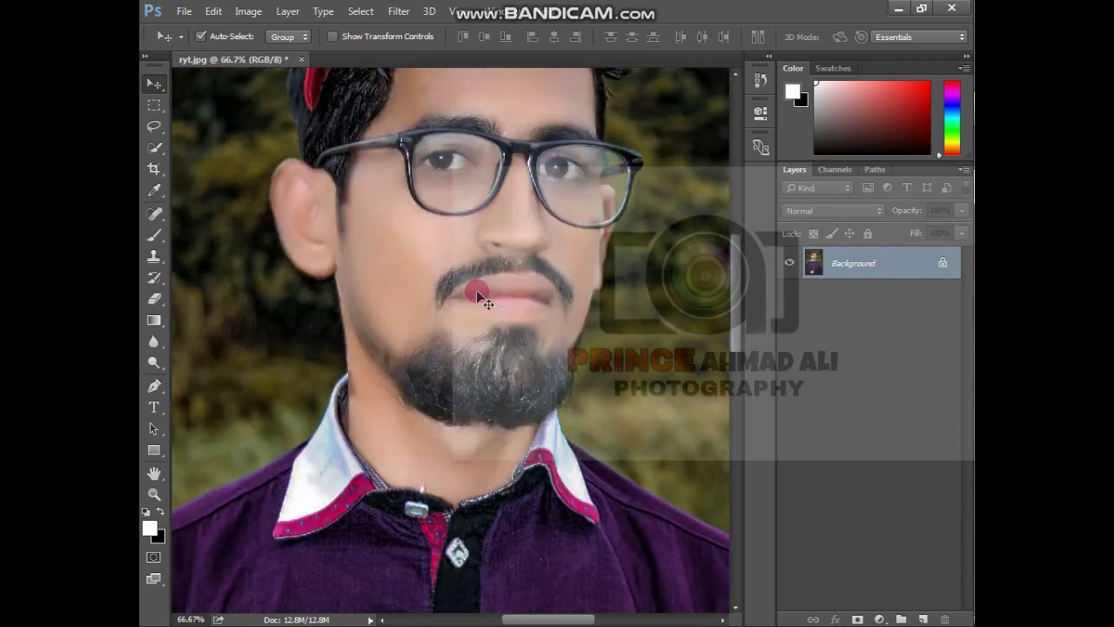
pyautogui.keyDown('alt'); pyautogui.click(477, 290); pyautogui.keyUp('alt')
pyautogui.keyDown('alt'); pyautogui.click(476, 290); pyautogui.keyUp('alt')
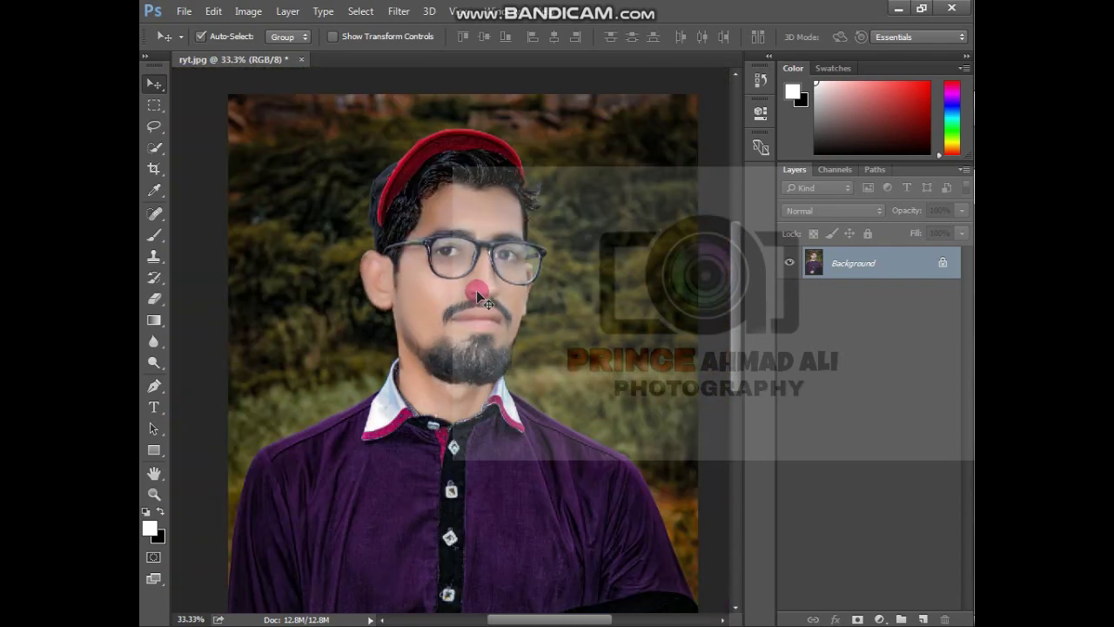
pyautogui.hotkey('ctrl', '-')
pyautogui.hotkey('ctrl', '-')
pyautogui.hotkey('ctrl', '+')
pyautogui.hotkey('ctrl', '-')
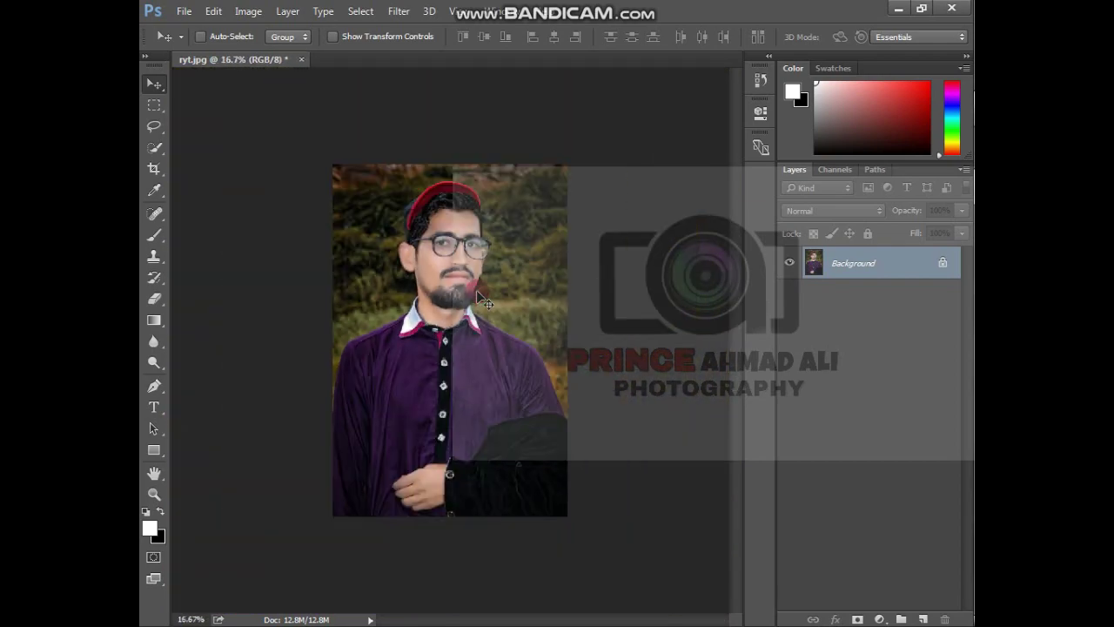
# Save the graded portrait to the Desktop as a JPEG named "ryt copy" with quality 8.
pyautogui.hotkey('ctrl', 'shift', 's')
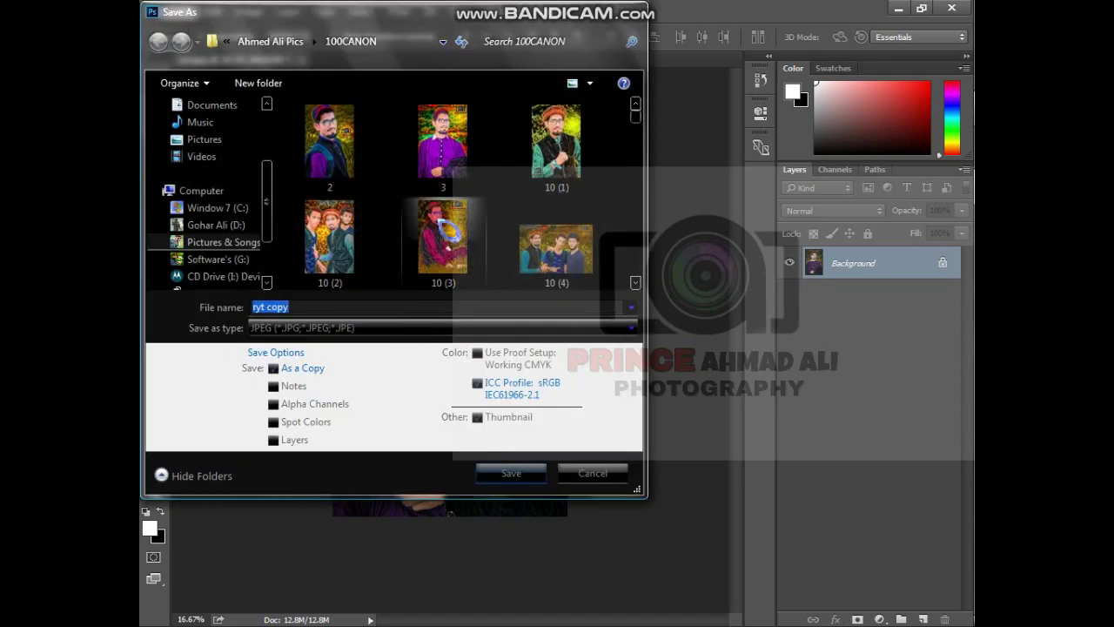
pyautogui.click(222, 190)
pyautogui.scroll(2, 262, 191)
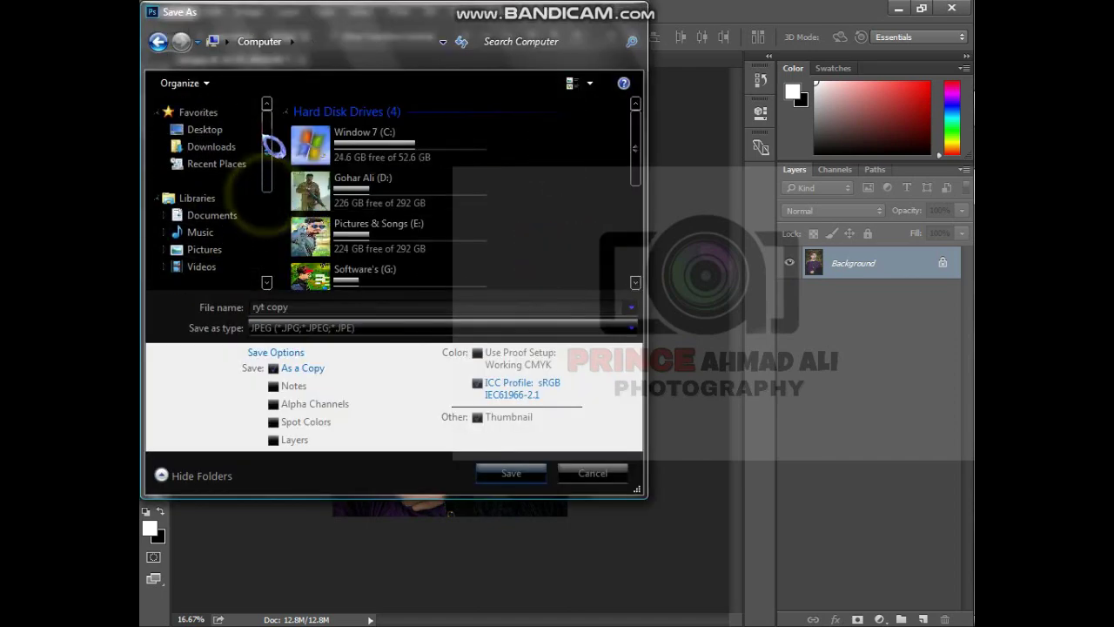
pyautogui.click(218, 127)
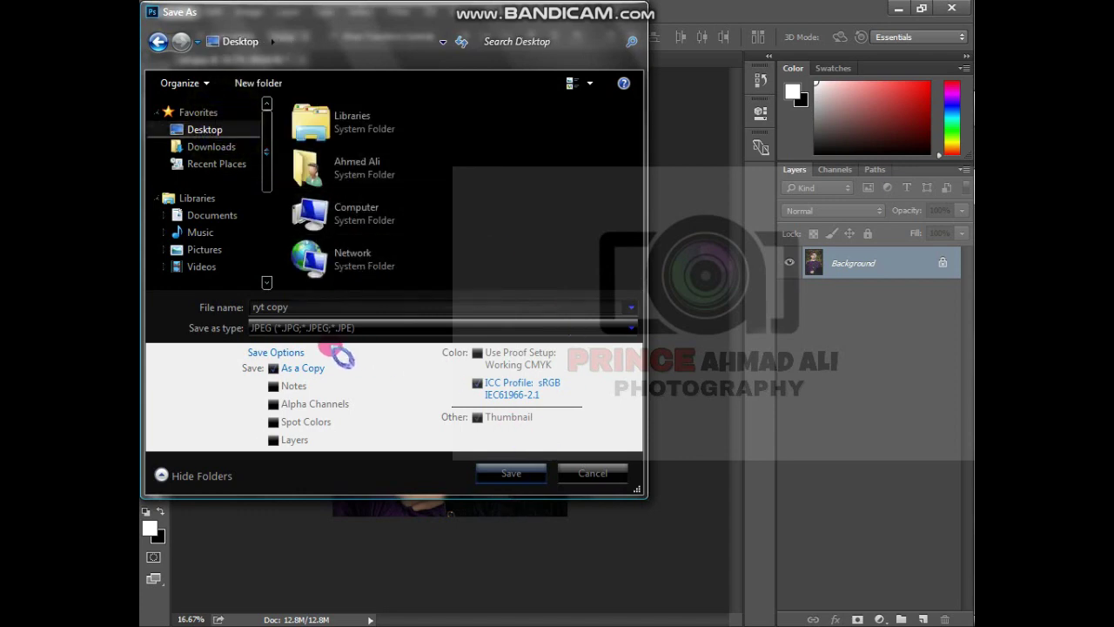
pyautogui.click(396, 357)
pyautogui.click(509, 472)
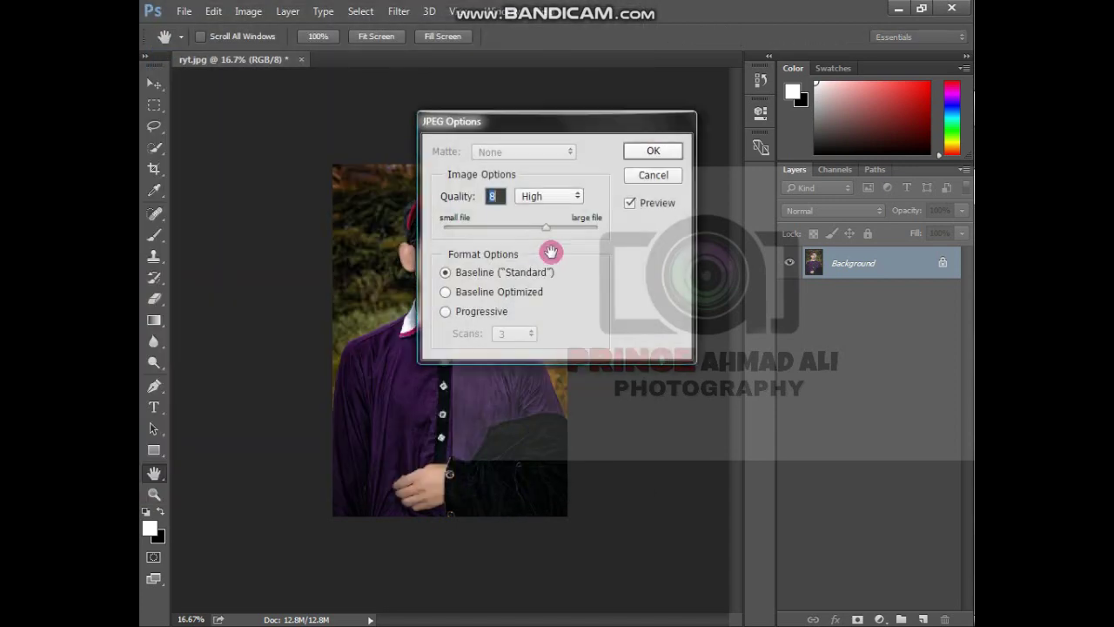
pyautogui.click(648, 152)
# Switch to the 100CANON folder in Windows Explorer and copy the original ryt photo onto the desktop.
pyautogui.click(898, 8)
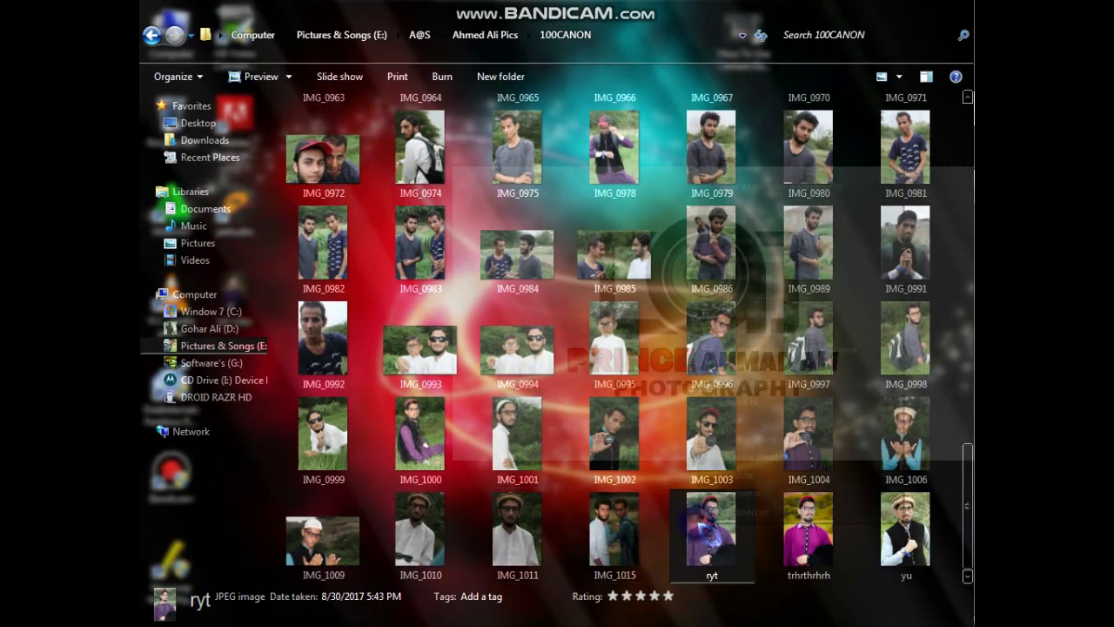
pyautogui.rightClick(695, 529)
pyautogui.click(757, 451)
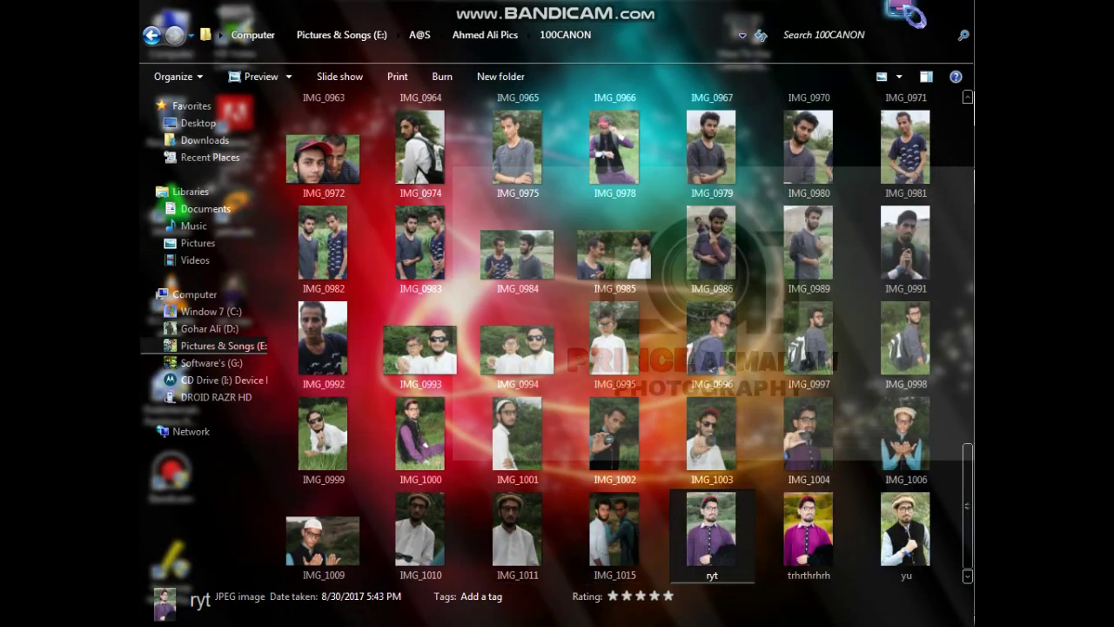
pyautogui.click(902, 10)
pyautogui.rightClick(697, 87)
pyautogui.click(731, 153)
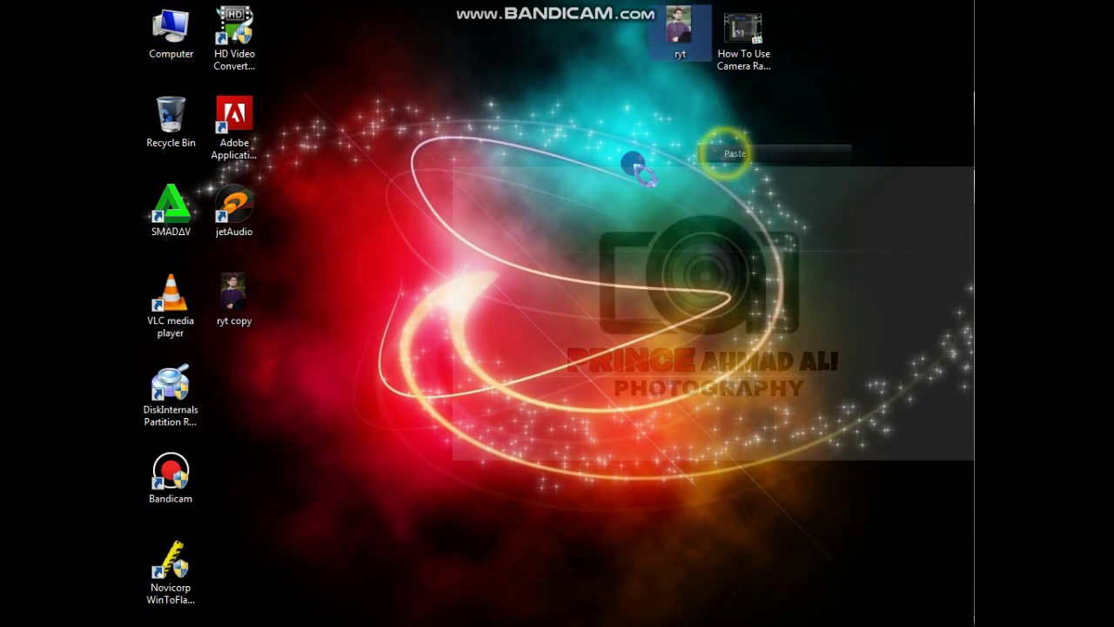
# Open the original ryt photo in Windows Photo Viewer as a smaller window on one half of the desktop.
pyautogui.doubleClick(678, 35)
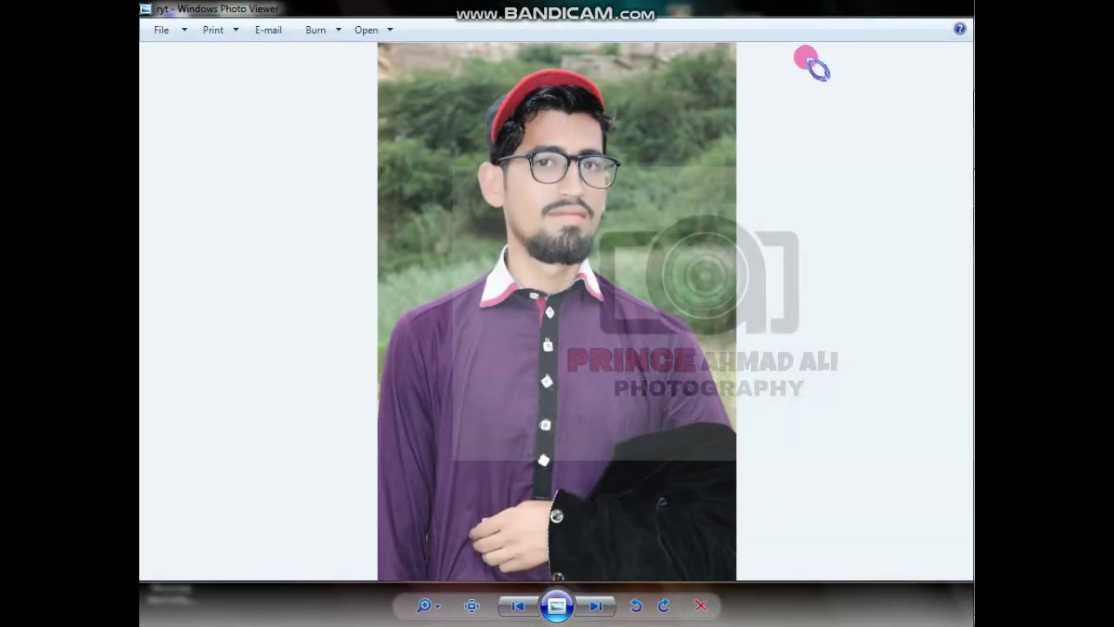
pyautogui.click(926, 11)
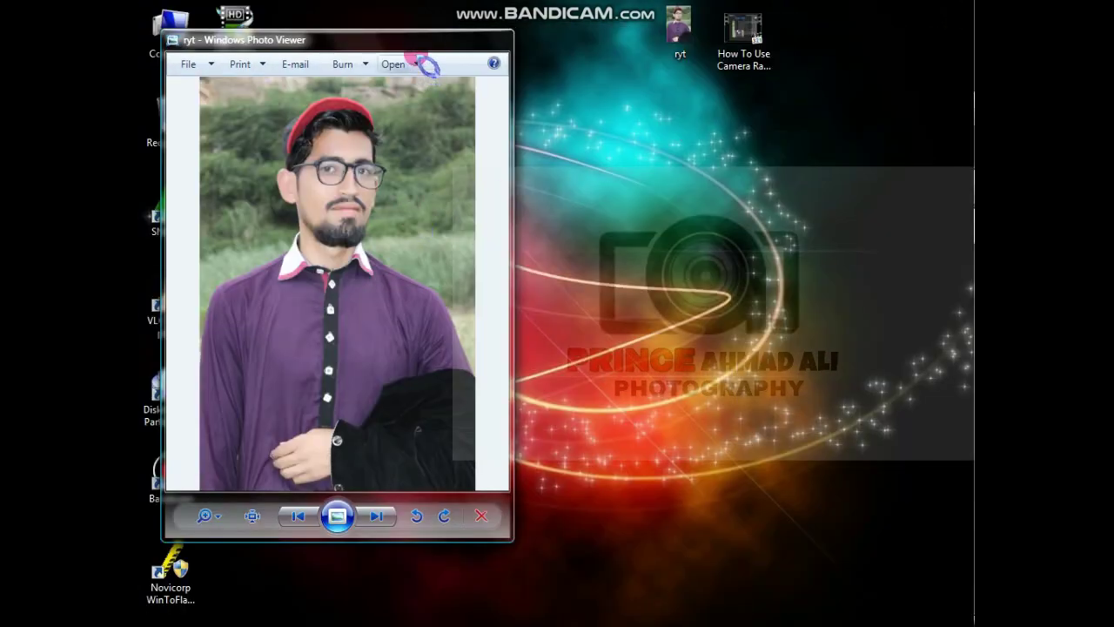
pyautogui.moveTo(388, 41); pyautogui.dragTo(814, 65)
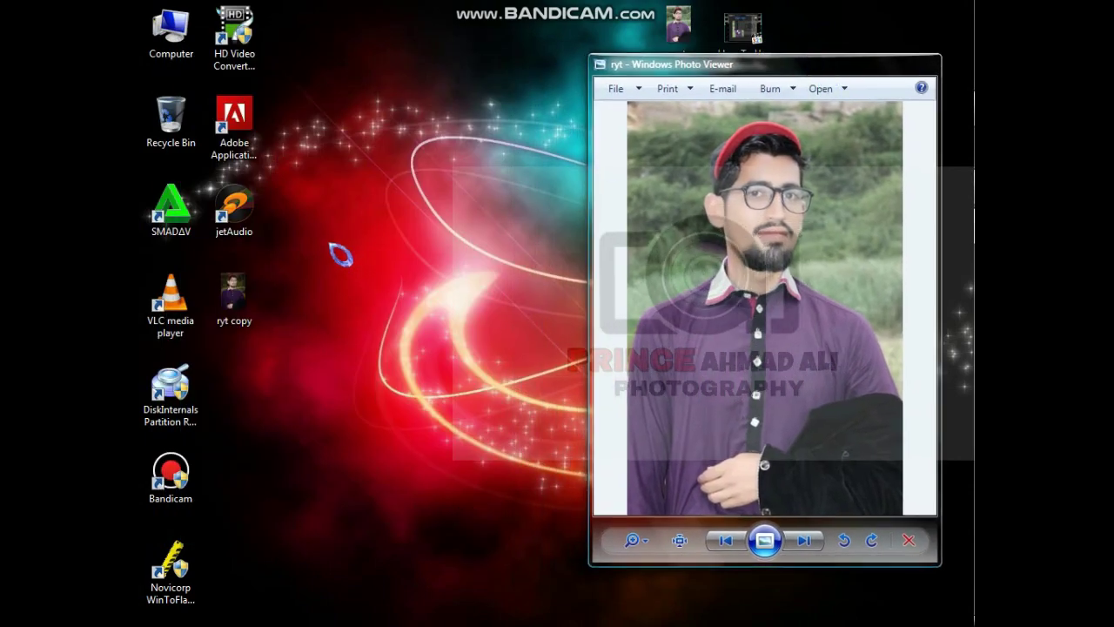
# Open the edited "ryt copy" image and place its window beside the original for a before-and-after comparison.
pyautogui.click(253, 280)
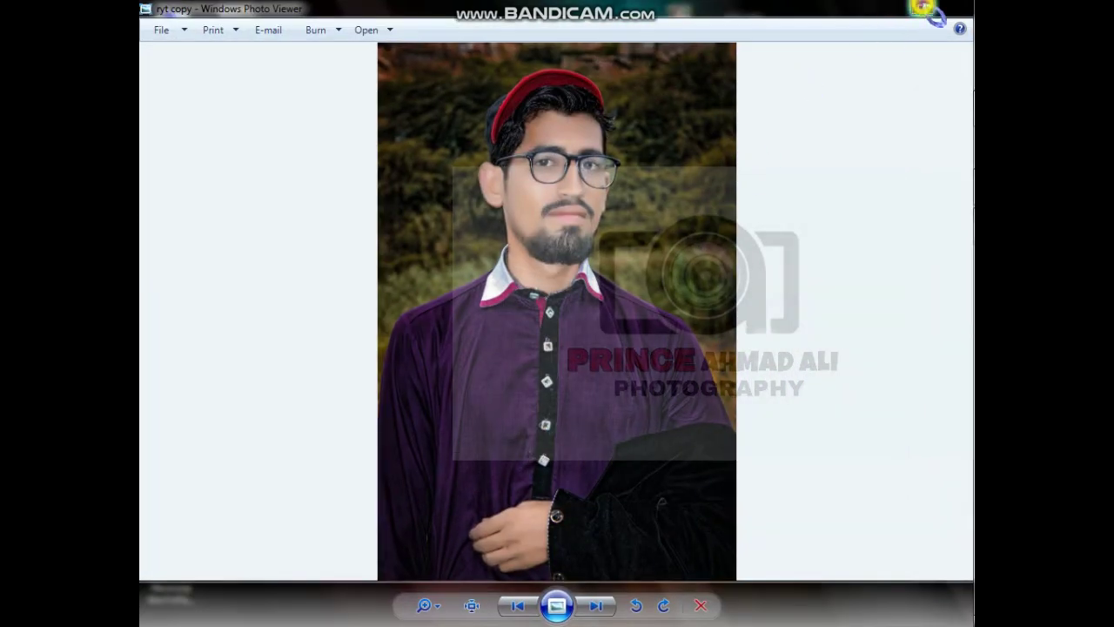
pyautogui.click(926, 10)
pyautogui.moveTo(397, 44); pyautogui.dragTo(477, 77)
pyautogui.rightClick(468, 33)
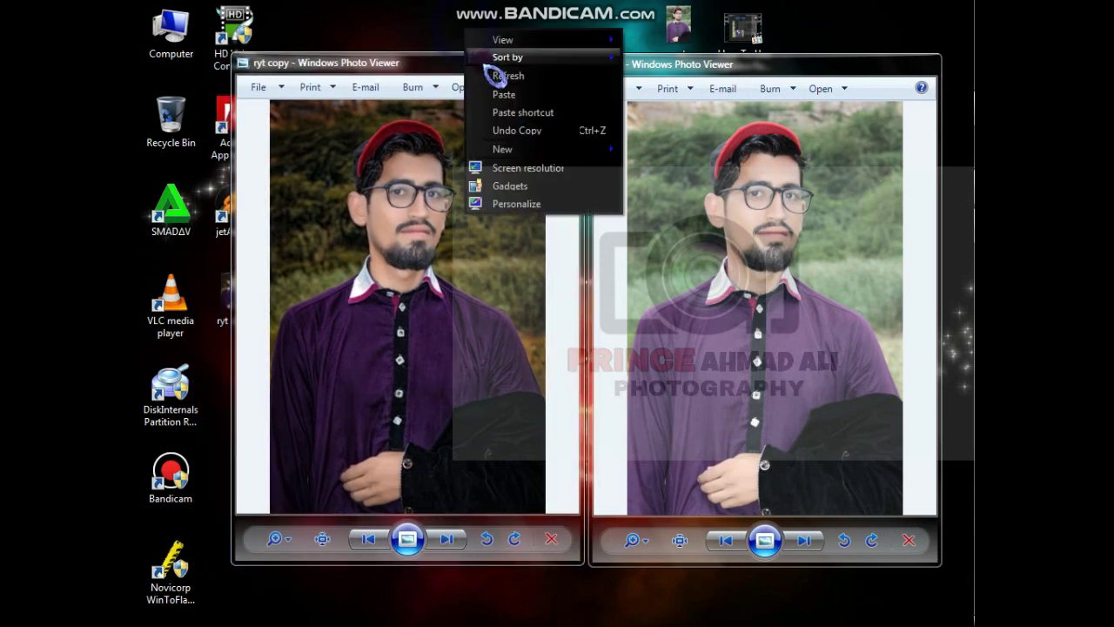
pyautogui.click(498, 76)
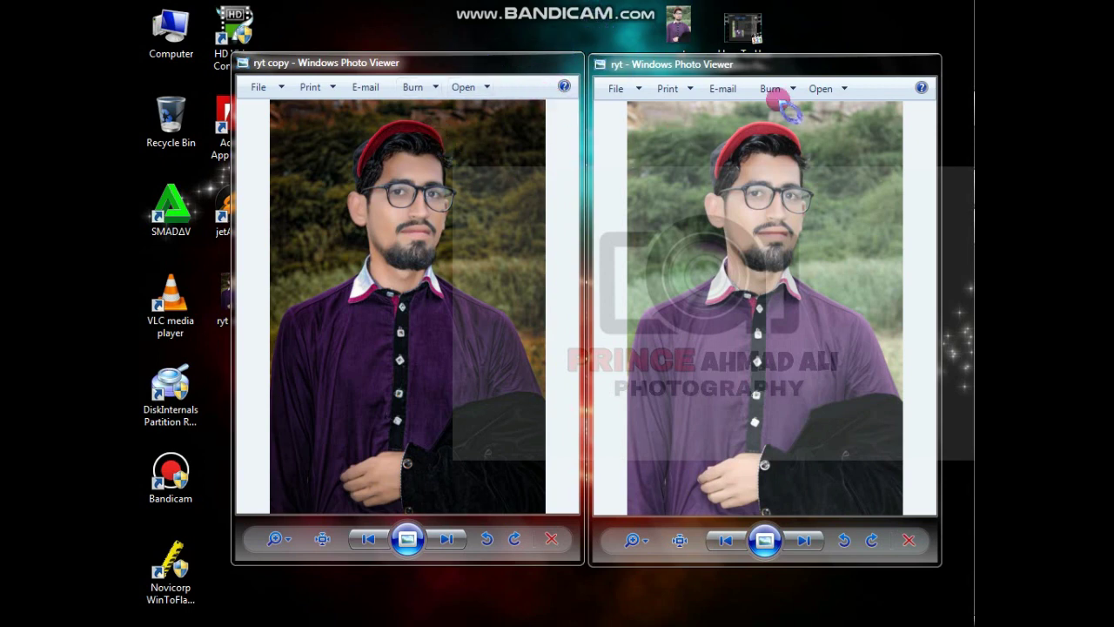
# Close both photo windows and refresh the desktop.
pyautogui.click(919, 63)
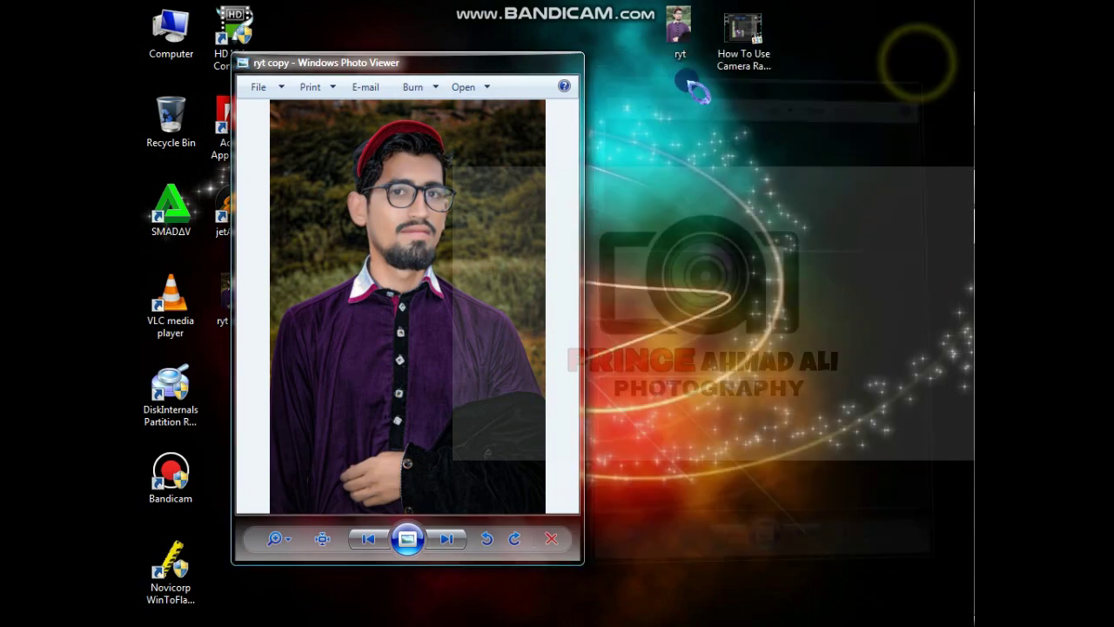
pyautogui.click(567, 63)
pyautogui.rightClick(580, 68)
pyautogui.click(613, 110)
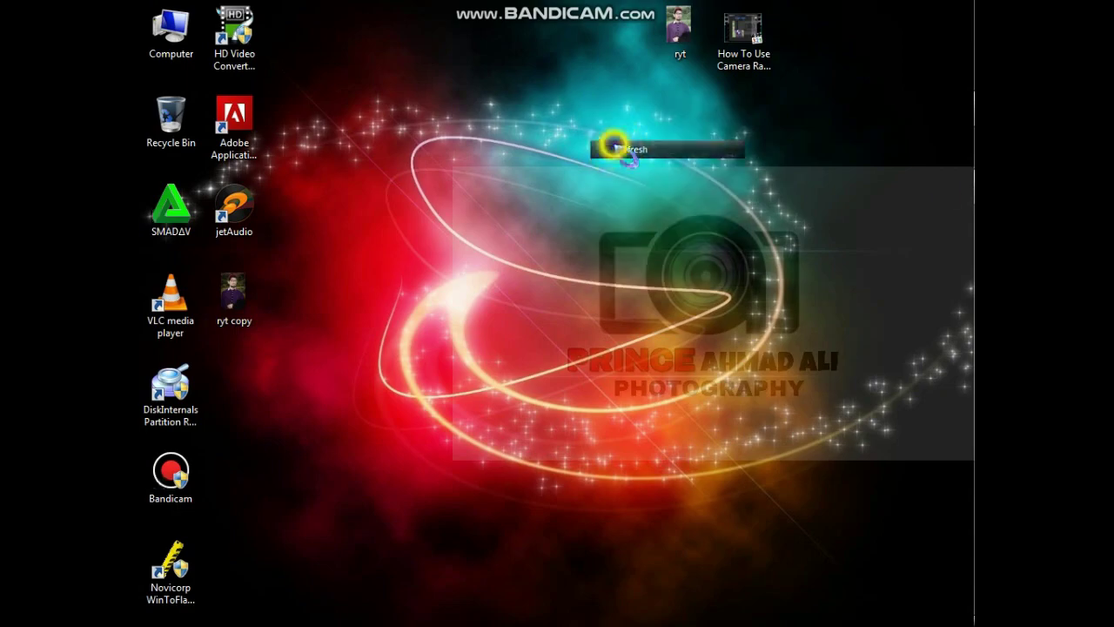